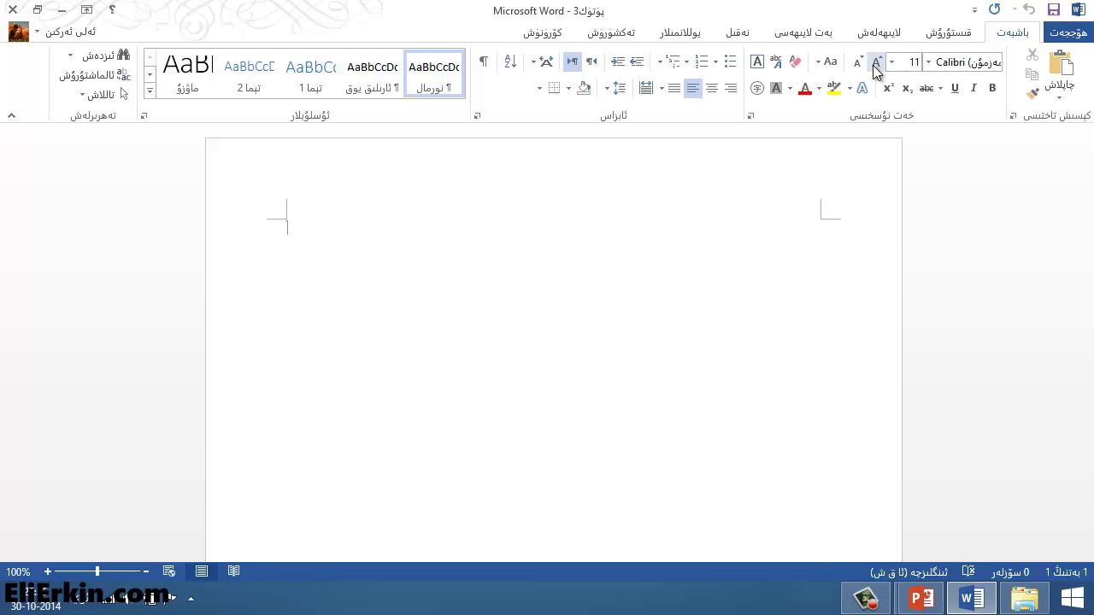
Set the empty paragraph's direction to right-to-left and open the chart insertion dialog.
click(591, 68)
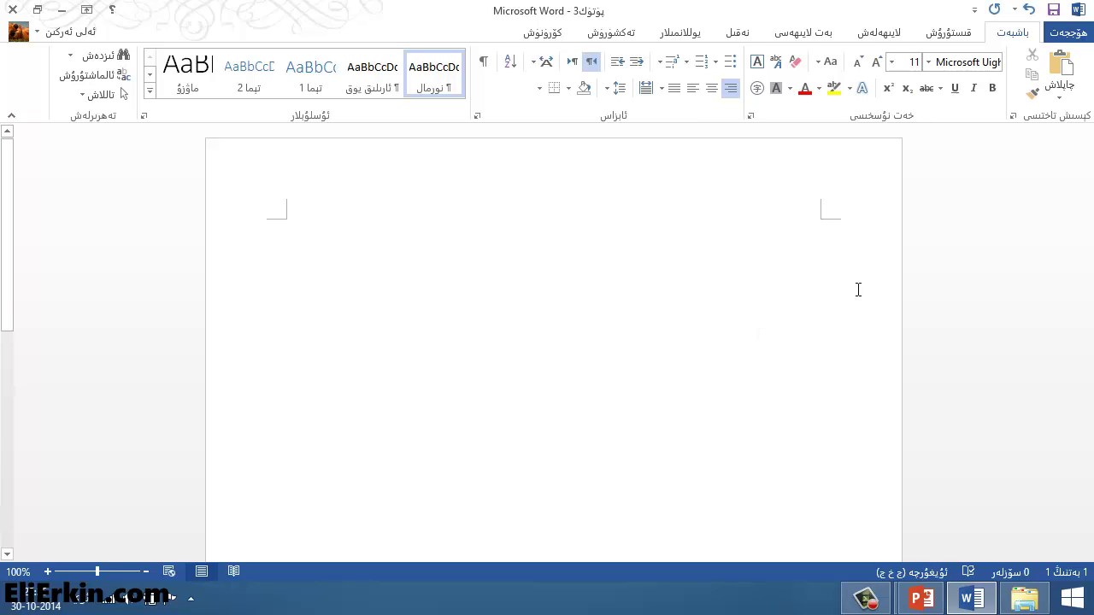
click(948, 33)
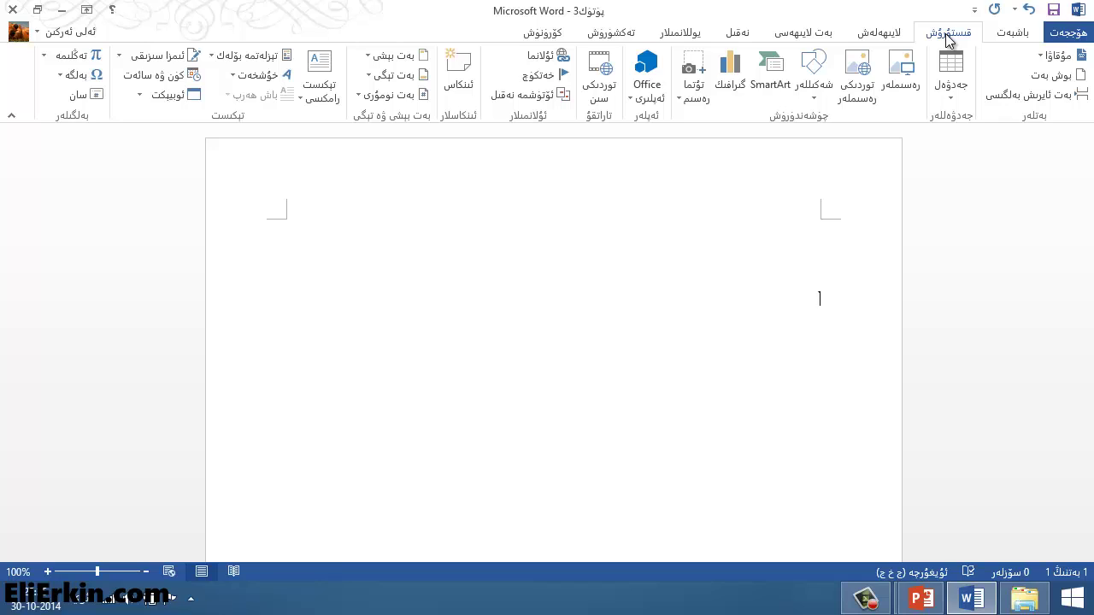
click(733, 79)
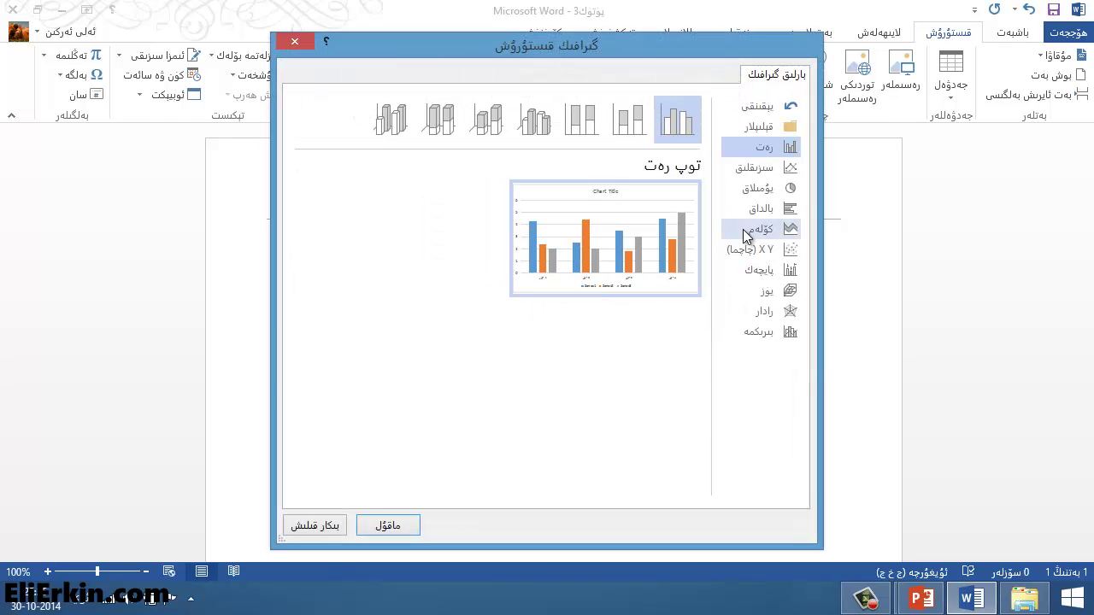
Preview the available chart categories, including line, pie, bar, area, XY scatter, stock, surface, radar and combo.
click(762, 169)
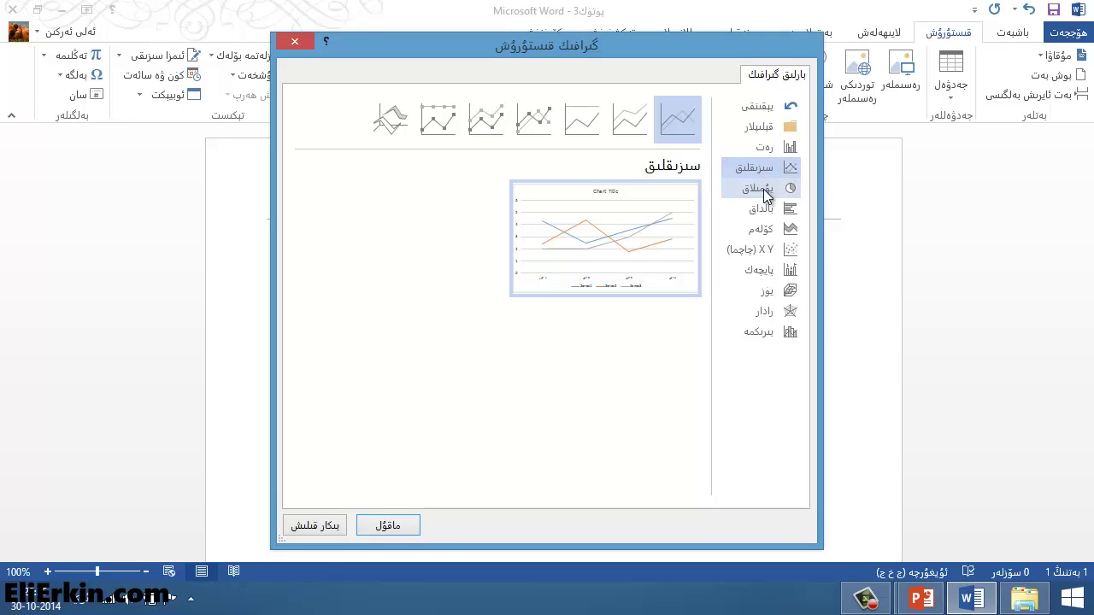
click(765, 191)
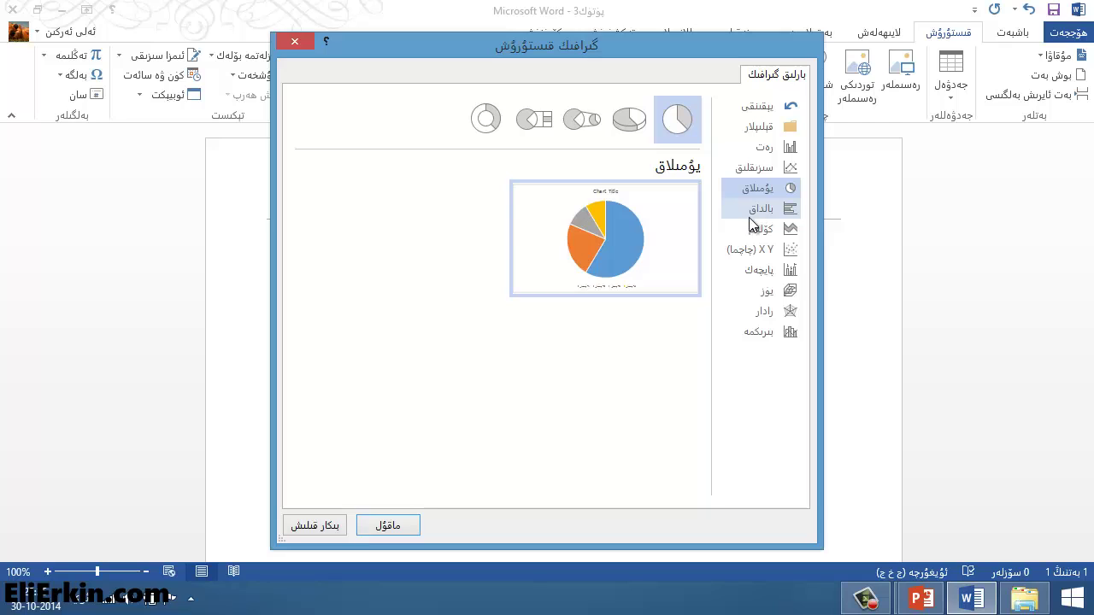
click(764, 213)
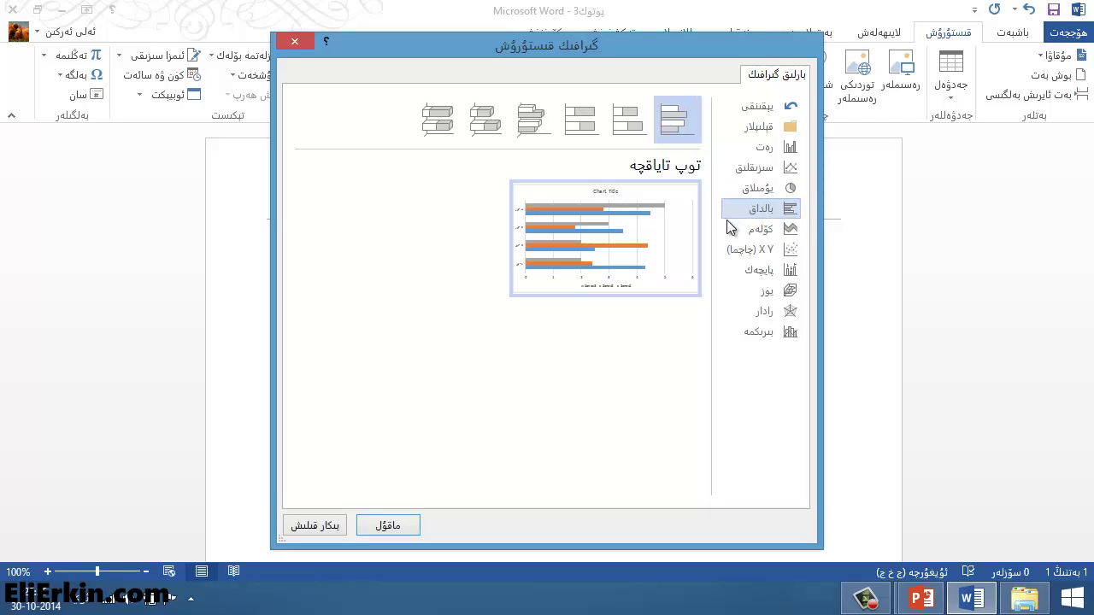
click(761, 231)
click(763, 250)
click(760, 270)
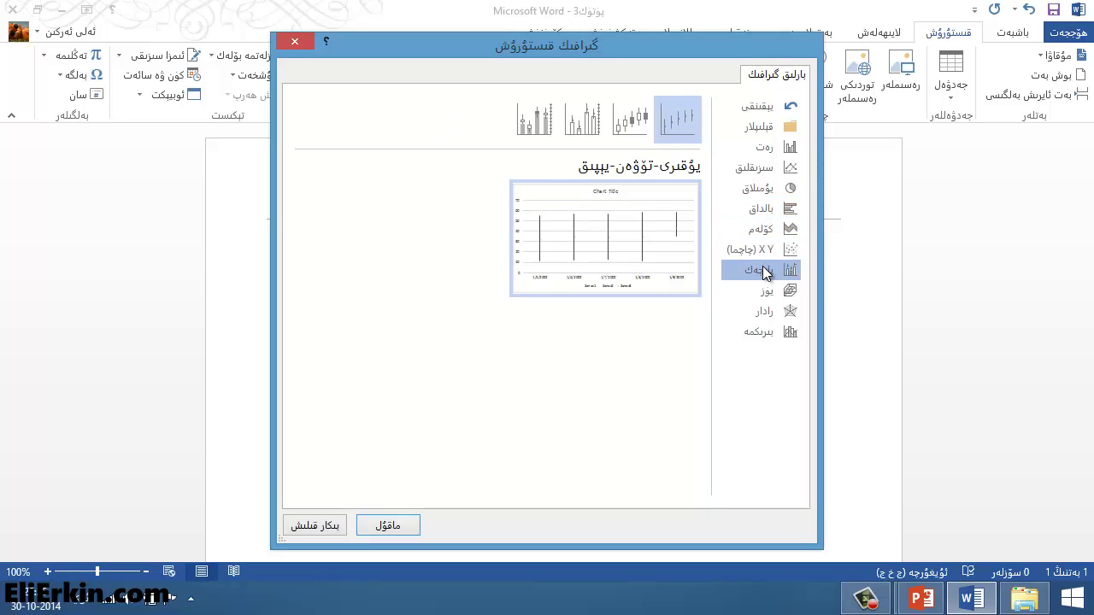
click(764, 292)
click(764, 311)
click(763, 331)
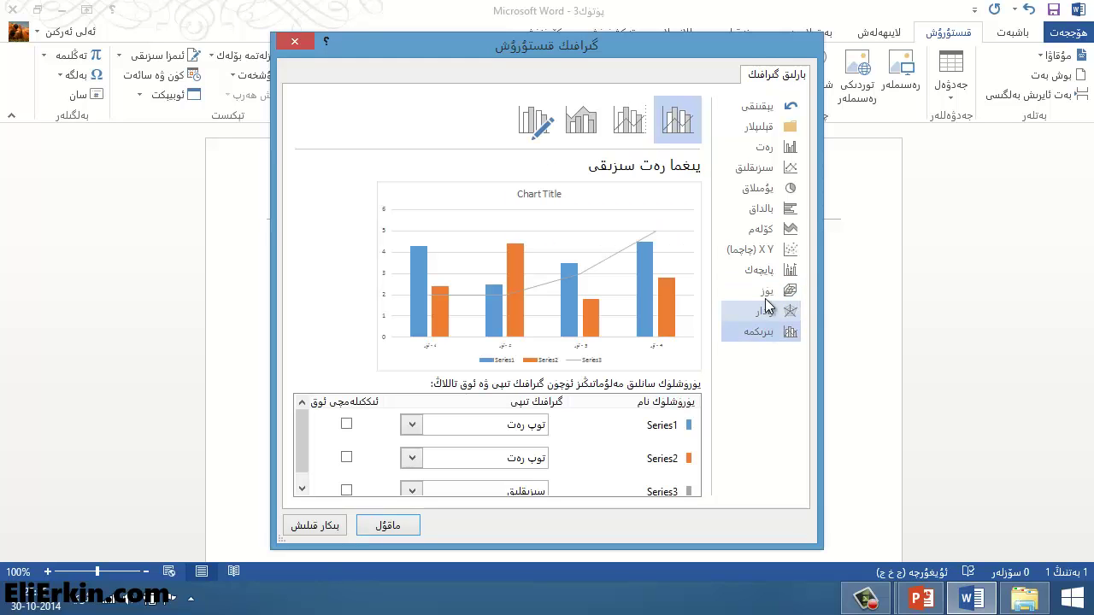
click(765, 189)
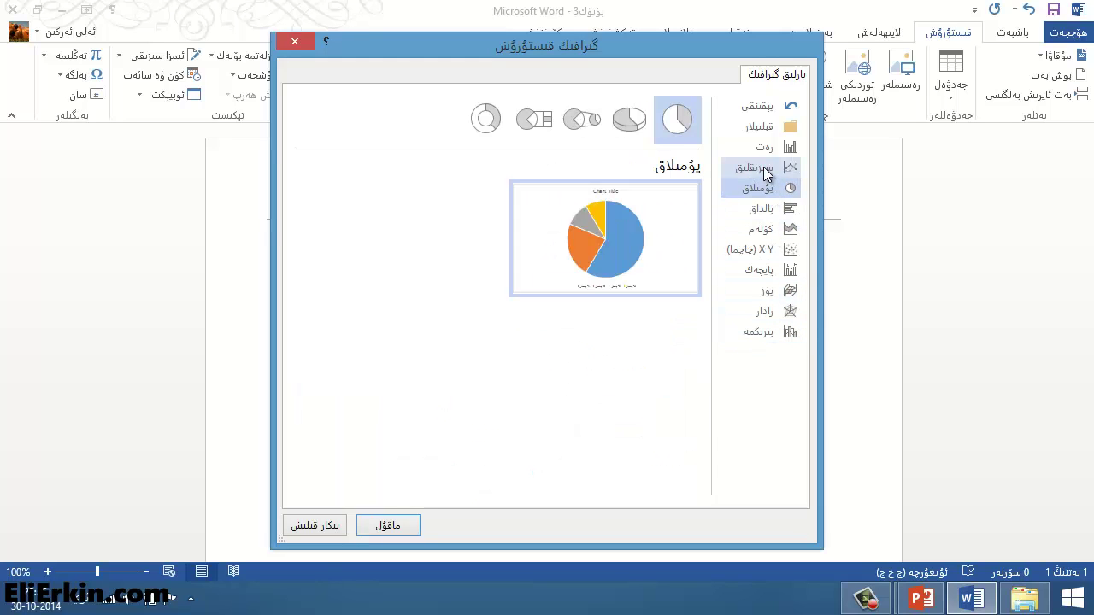
Compare the column chart subtypes, from clustered and stacked to 100% stacked and the 3-D variants.
click(762, 149)
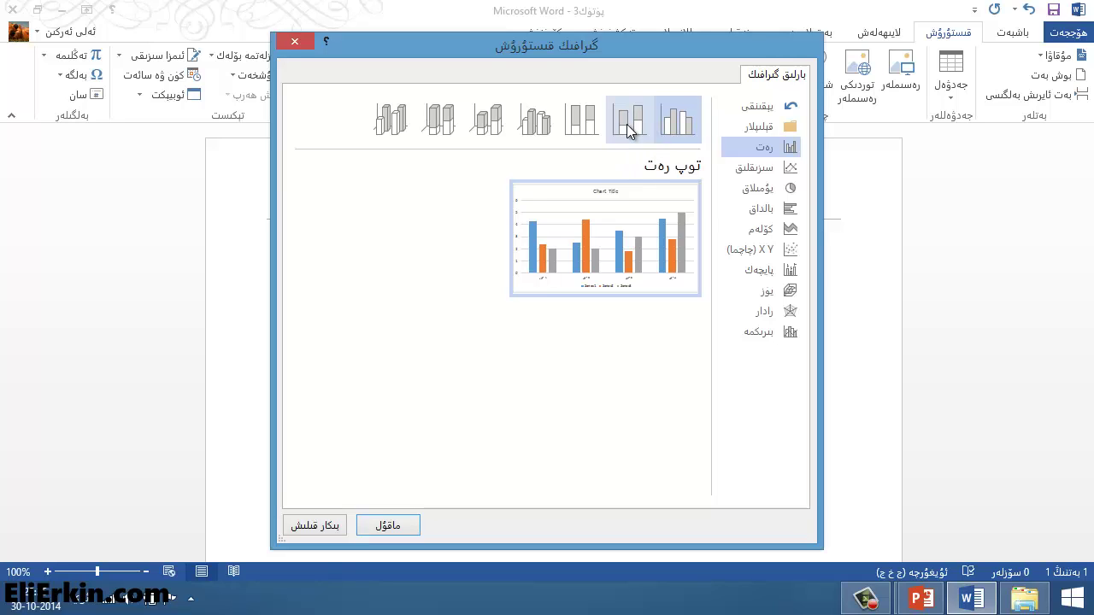
click(627, 124)
click(585, 130)
click(547, 128)
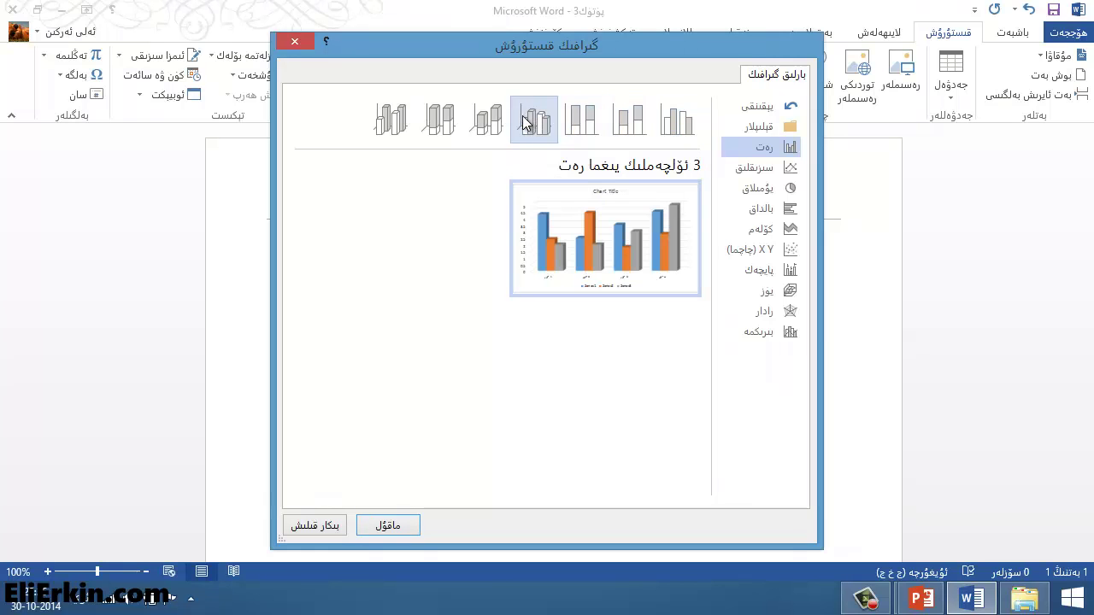
click(486, 122)
click(436, 120)
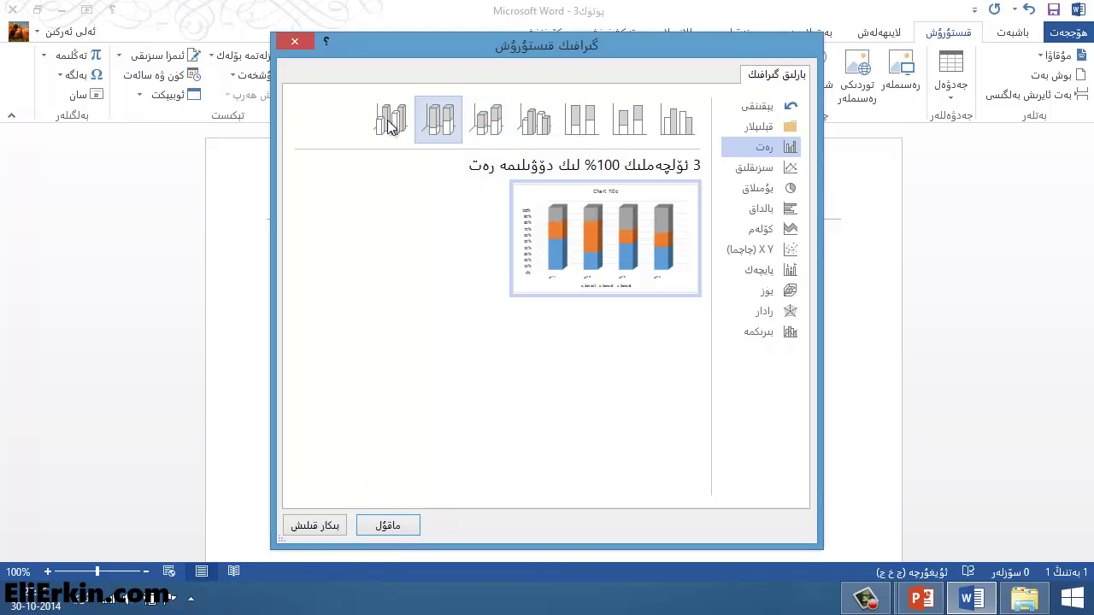
click(391, 120)
click(673, 124)
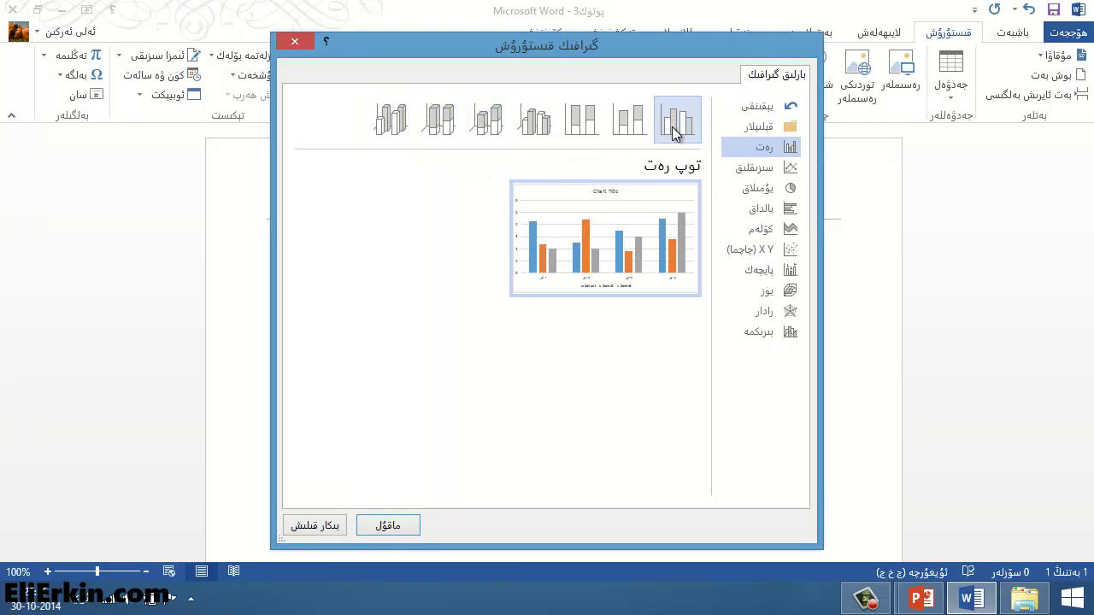
click(632, 121)
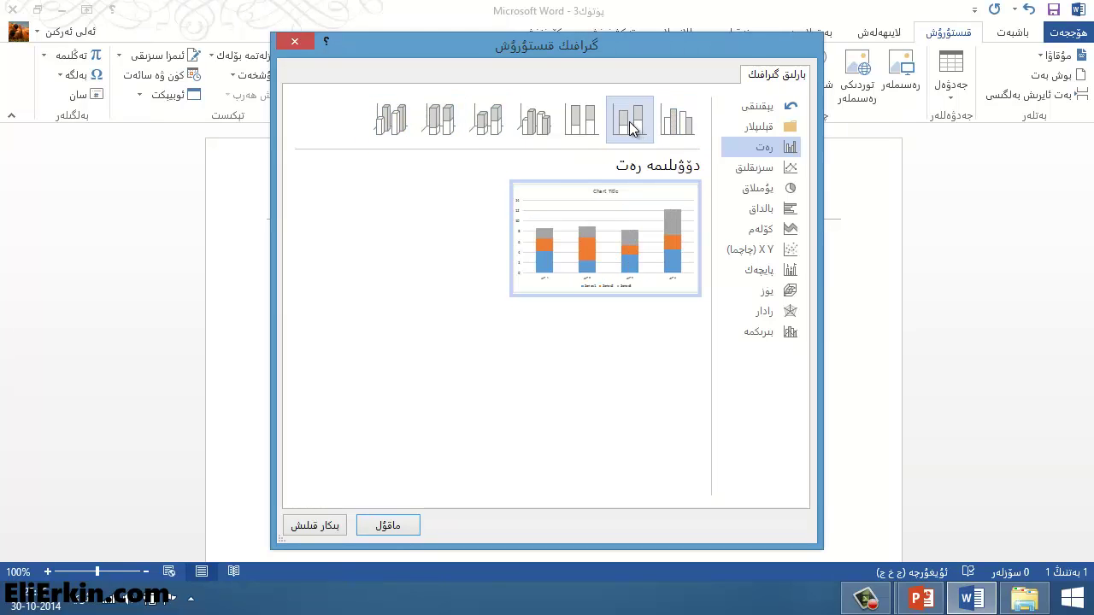
click(589, 121)
Insert a clustered column chart into the document and dismiss the Office activation window.
click(680, 126)
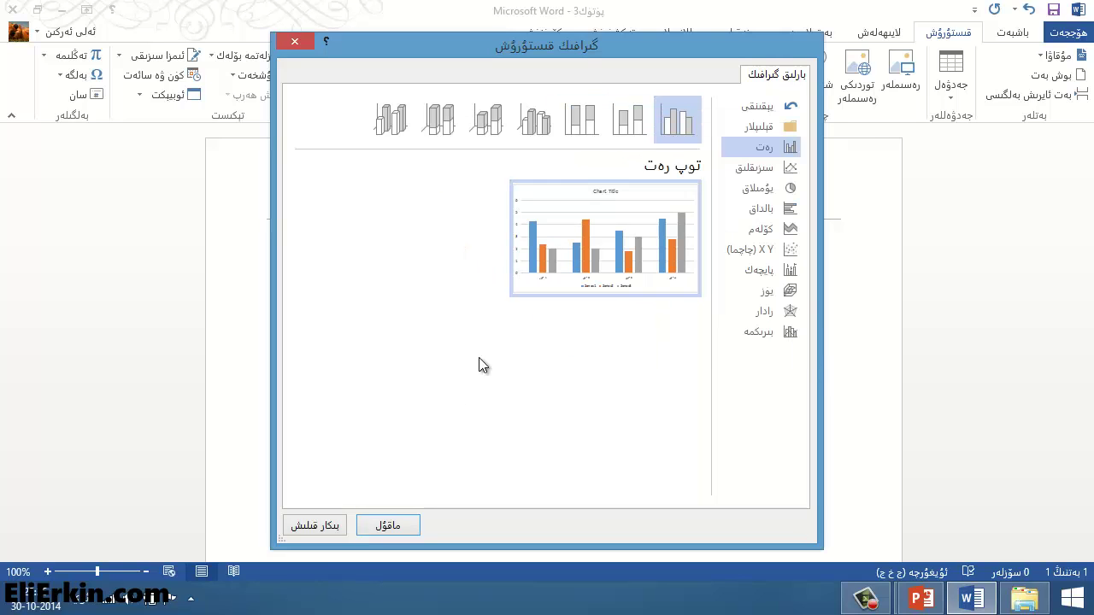
click(397, 525)
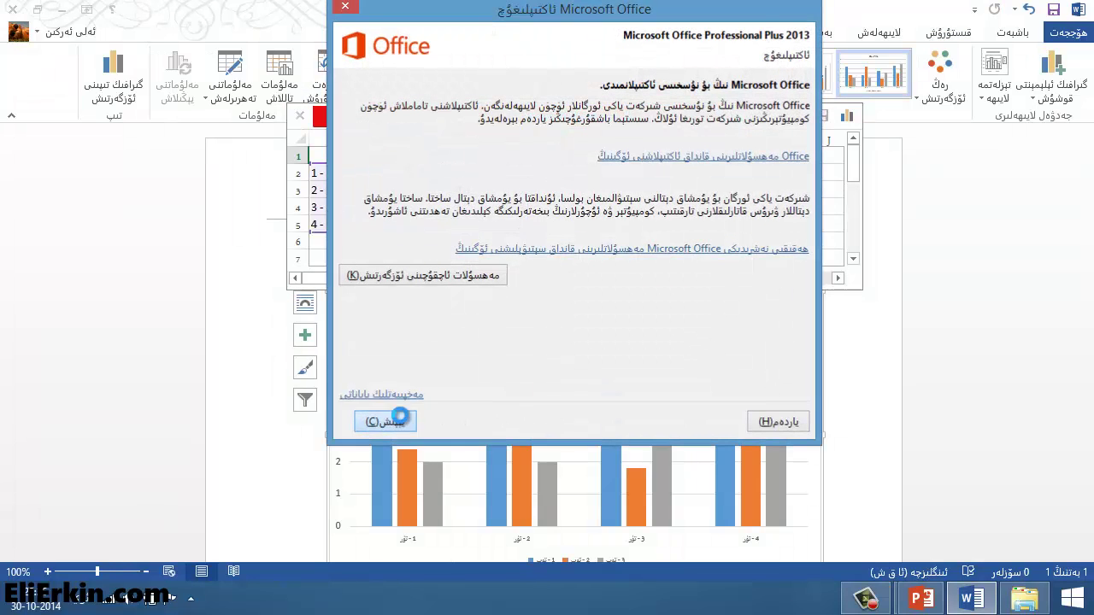
click(389, 418)
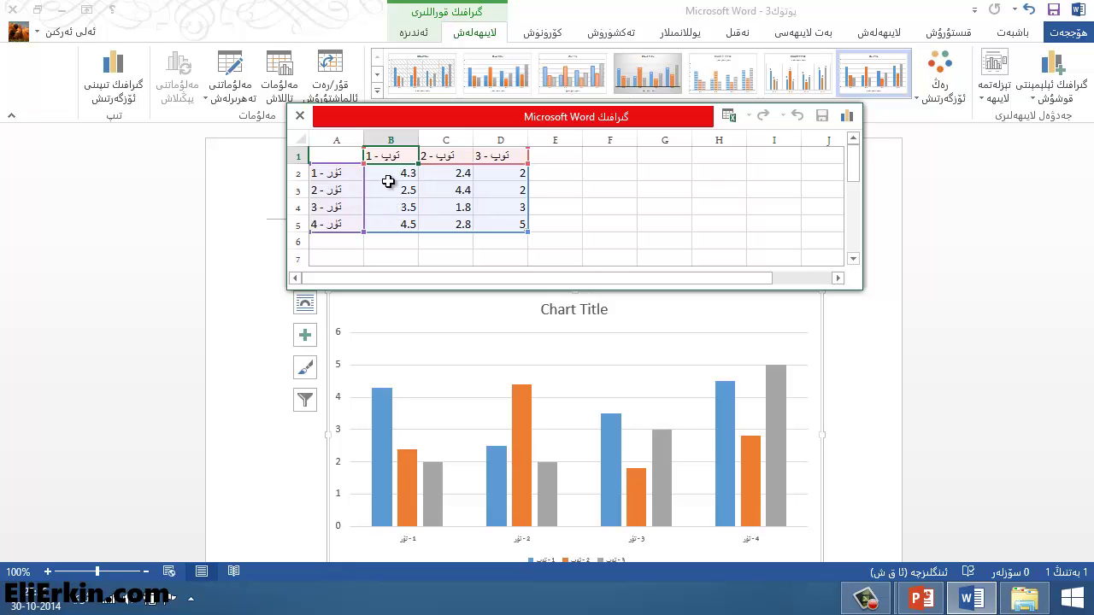
Clear the second and third data series in columns C and D of the chart's data sheet.
click(441, 156)
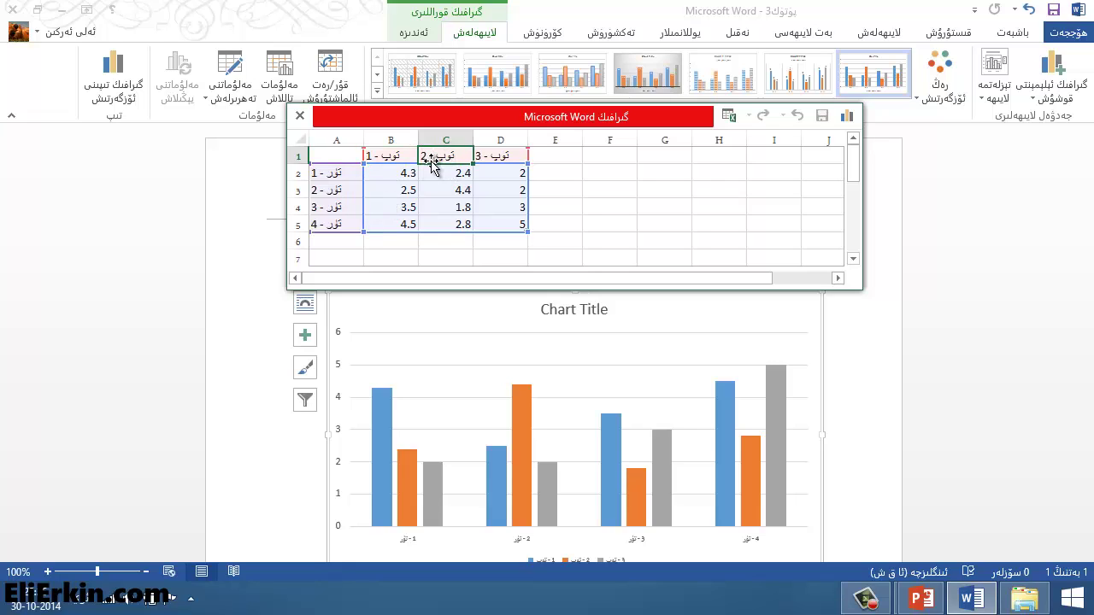
click(503, 155)
drag(515, 139, 452, 139)
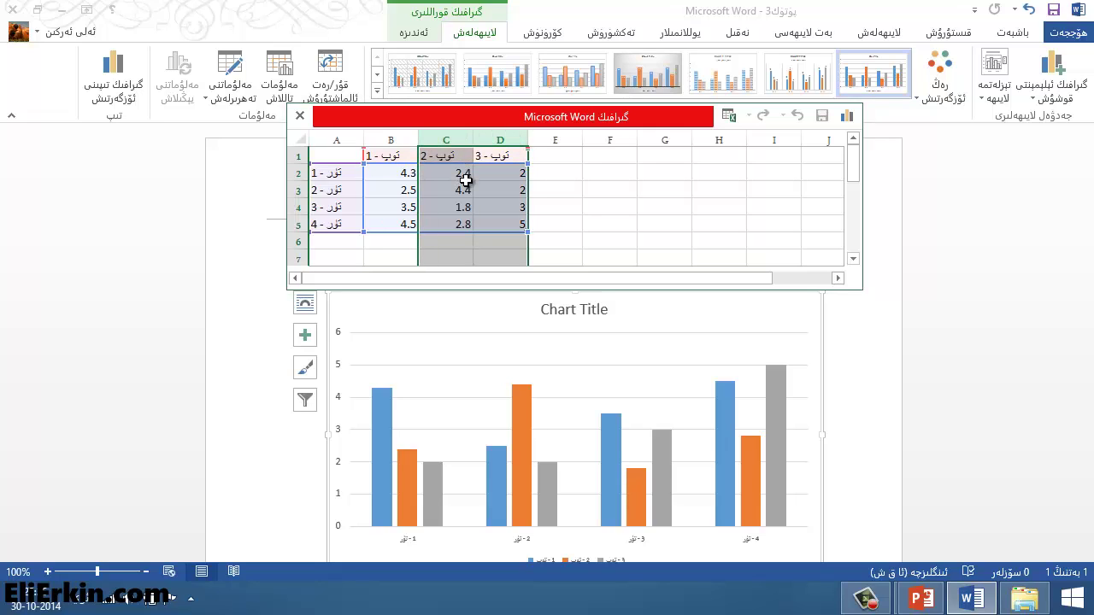
key(Delete)
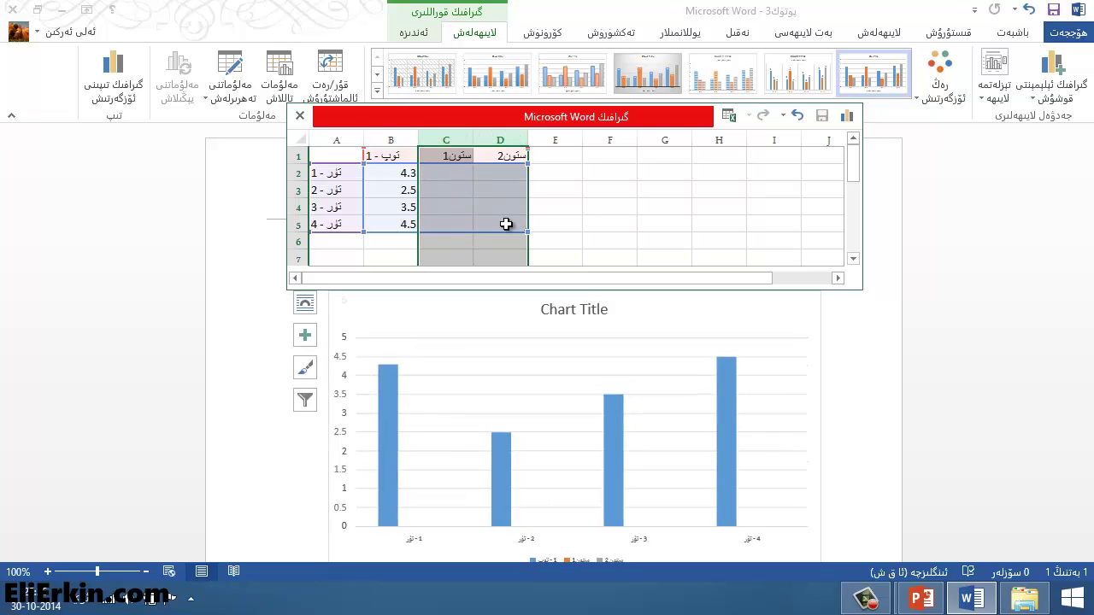
click(554, 226)
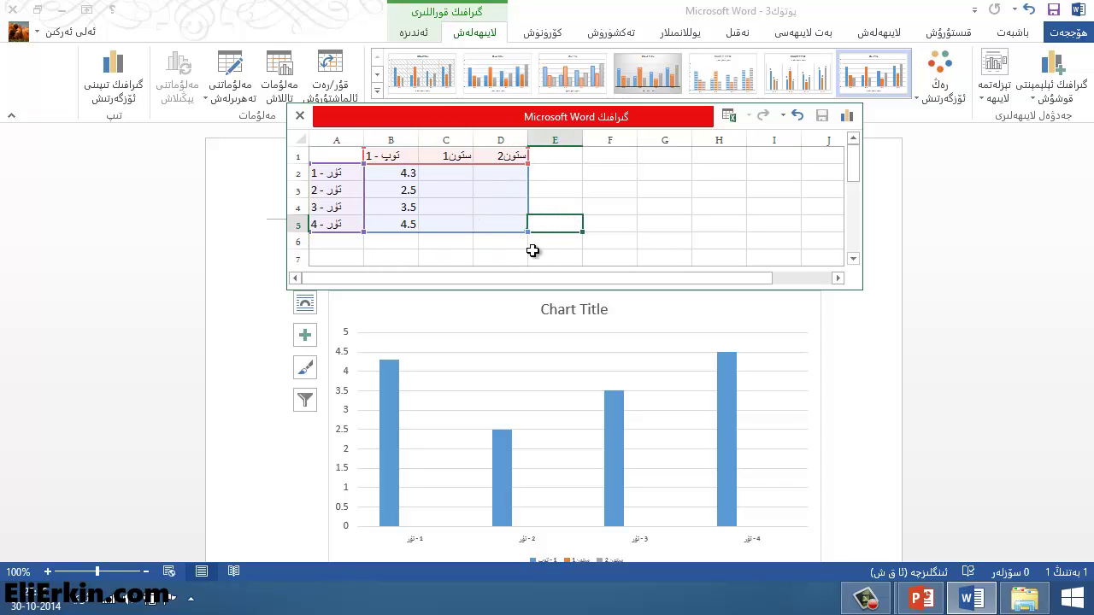
Rename the first two chart categories in A2 and A3 as "باھار پەسلى" and "ياز پەسلى".
click(341, 175)
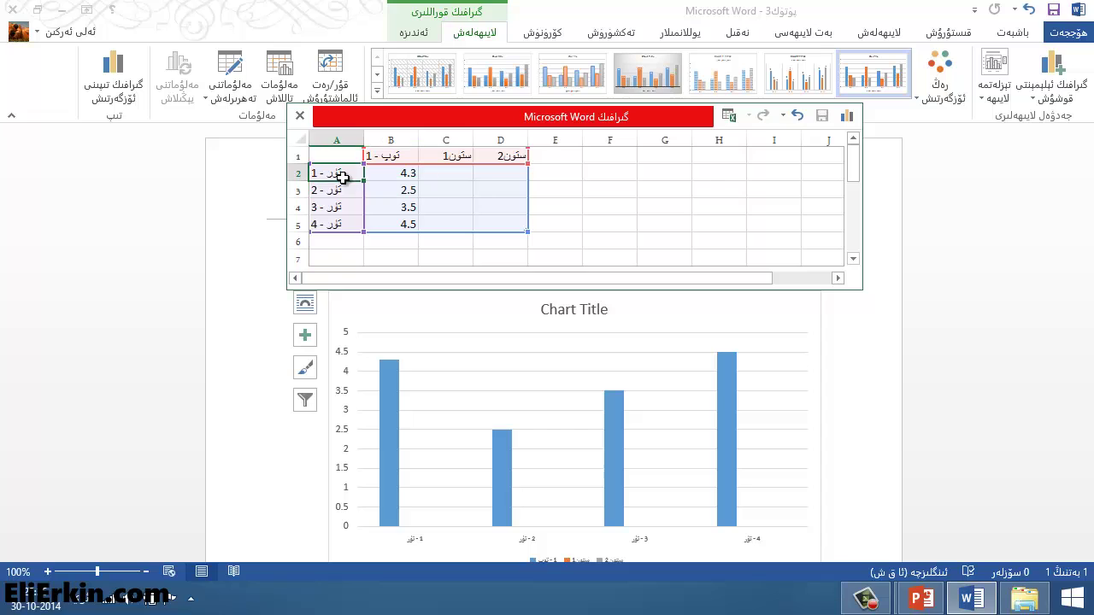
double_click(346, 174)
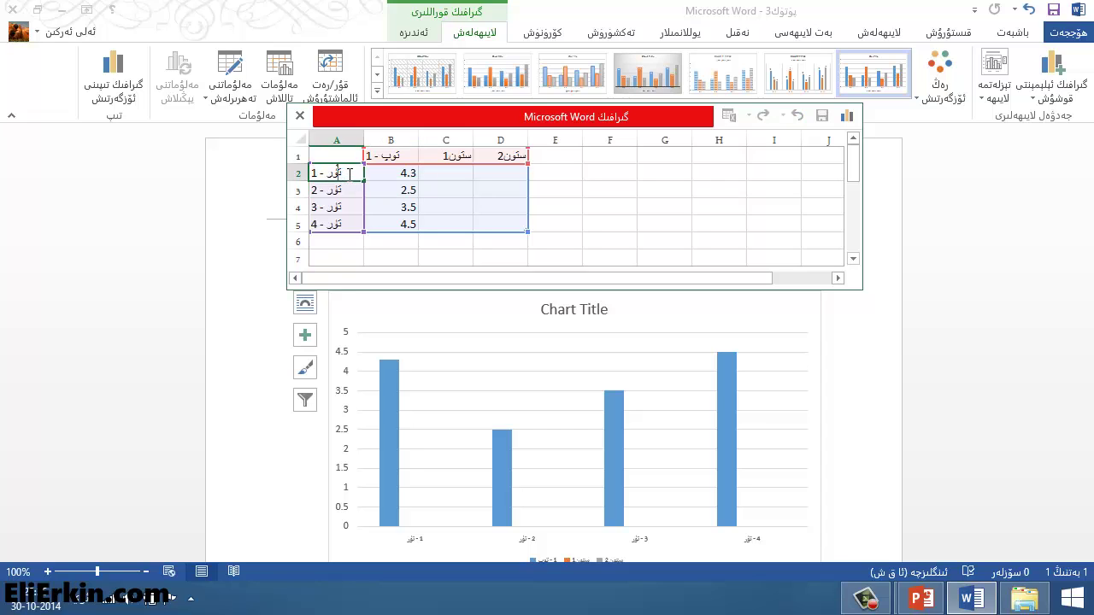
drag(325, 173, 312, 174)
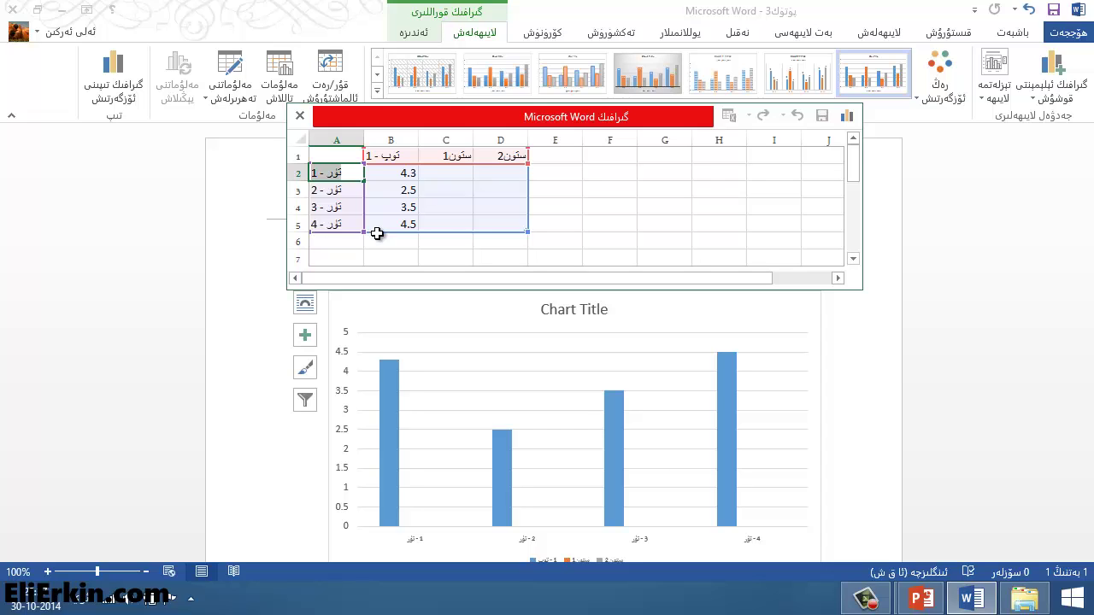
text(باهار پەسلى)
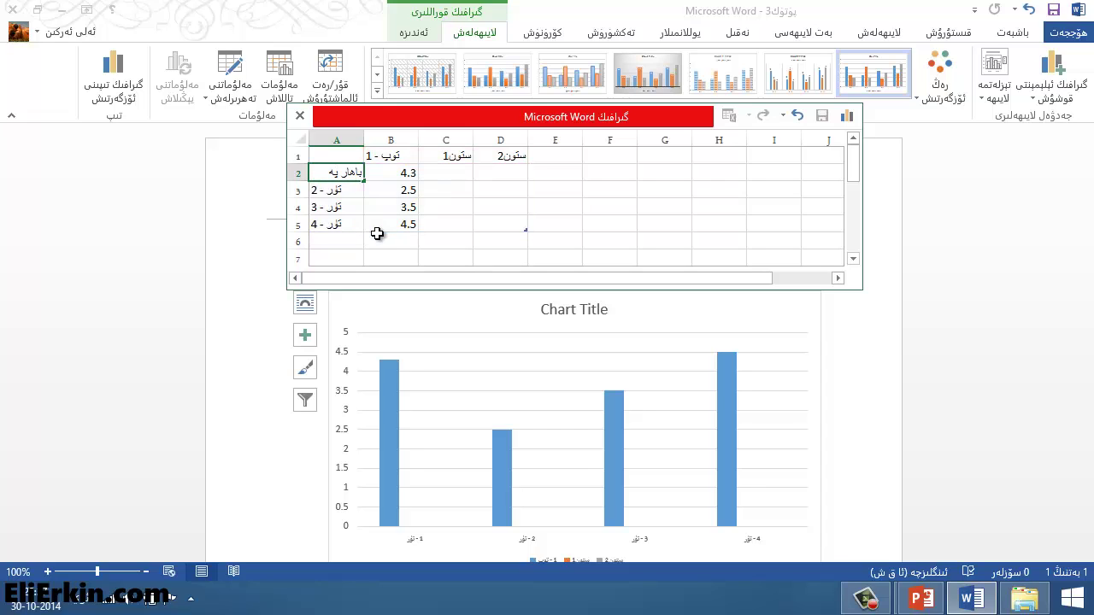
click(346, 191)
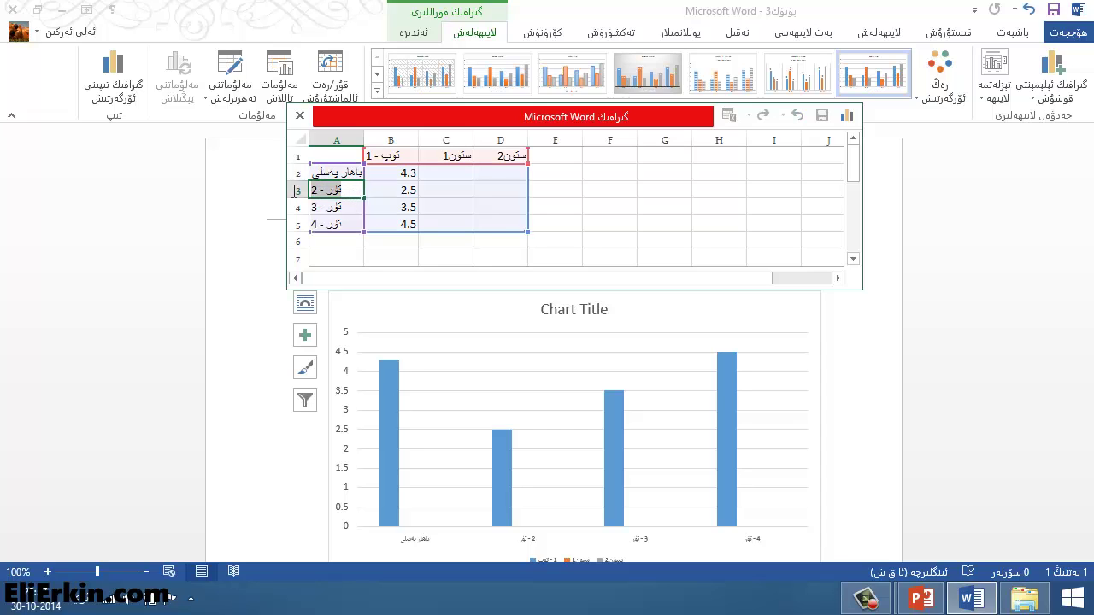
text(ياز)
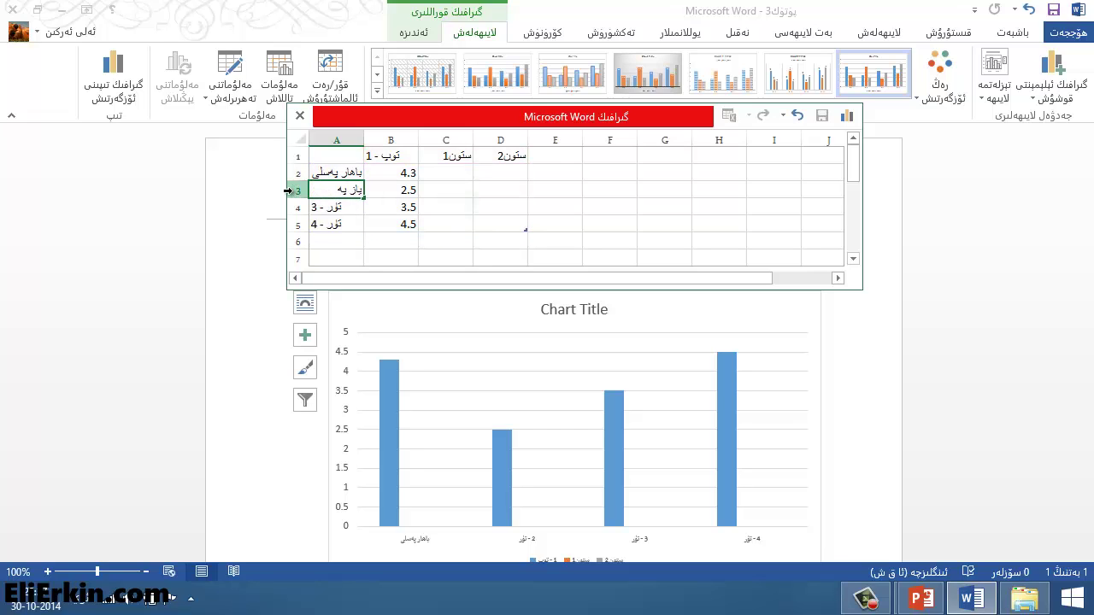
text( پەسلی)
Rename the last two chart categories in A4 and A5 as "كۈز پەسلى" and "قىش".
click(340, 206)
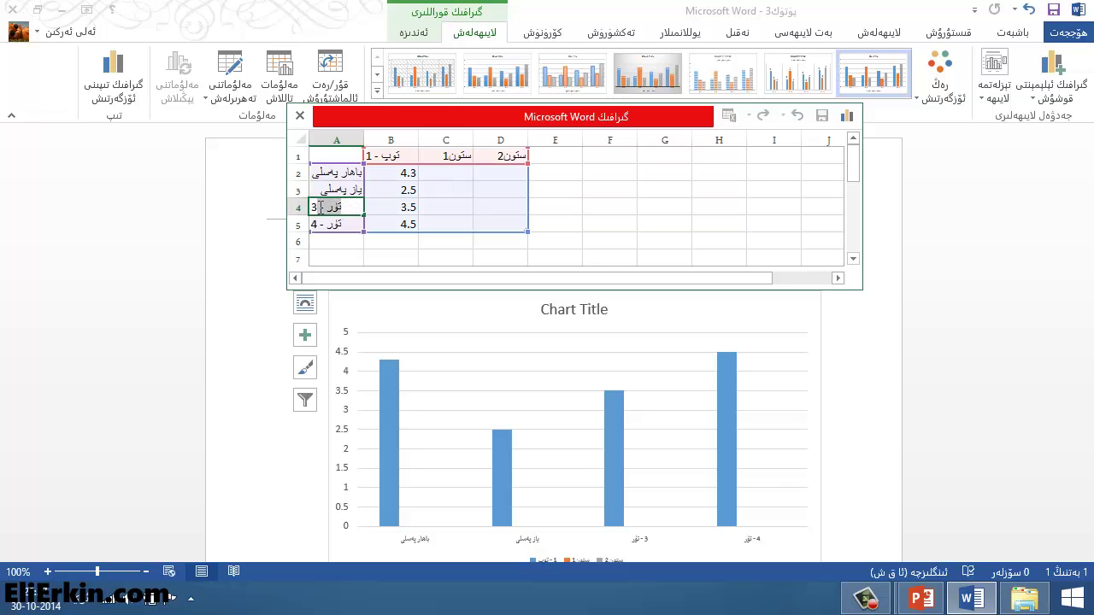
text(کۆ)
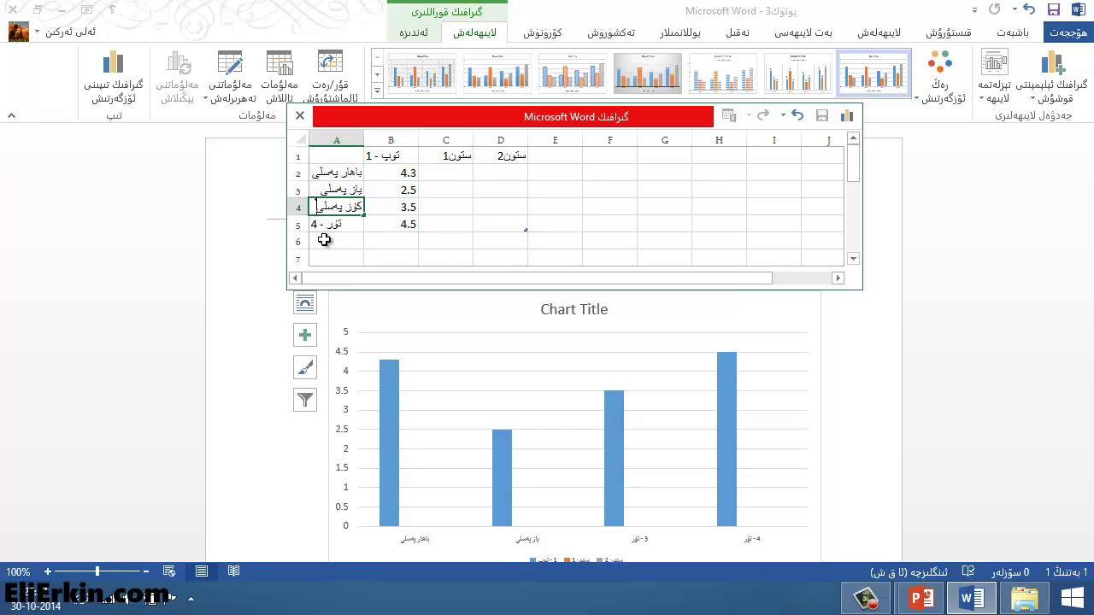
click(352, 225)
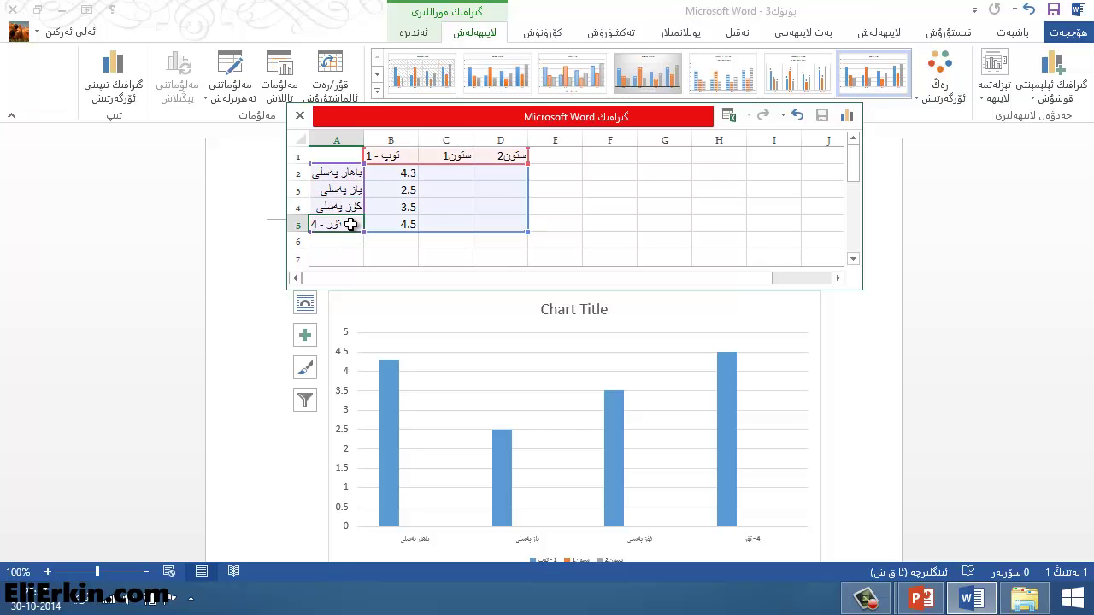
drag(351, 225, 315, 225)
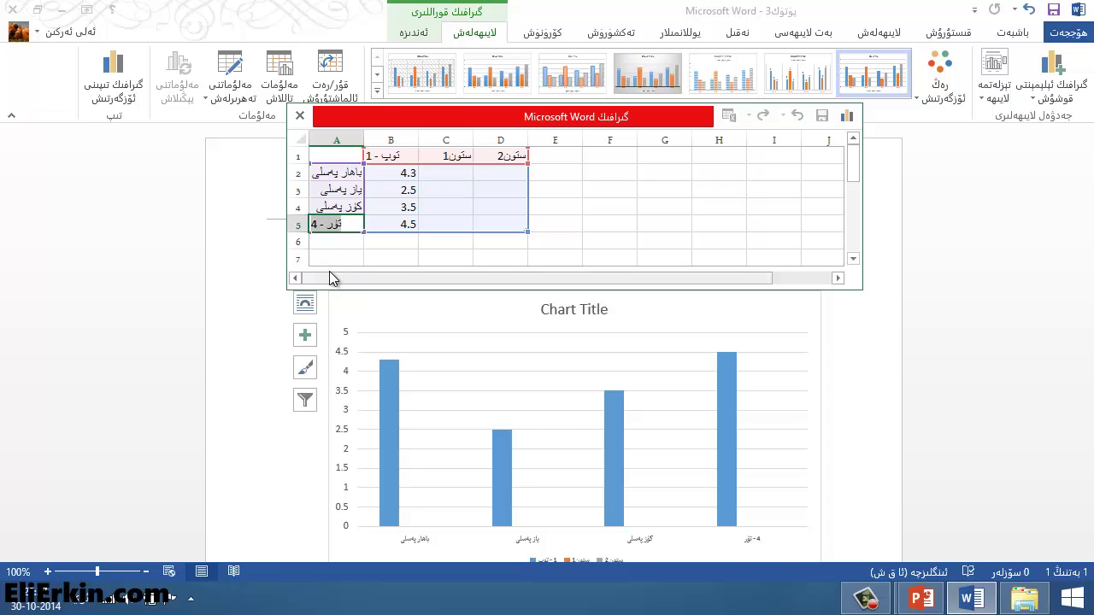
text(قىش)
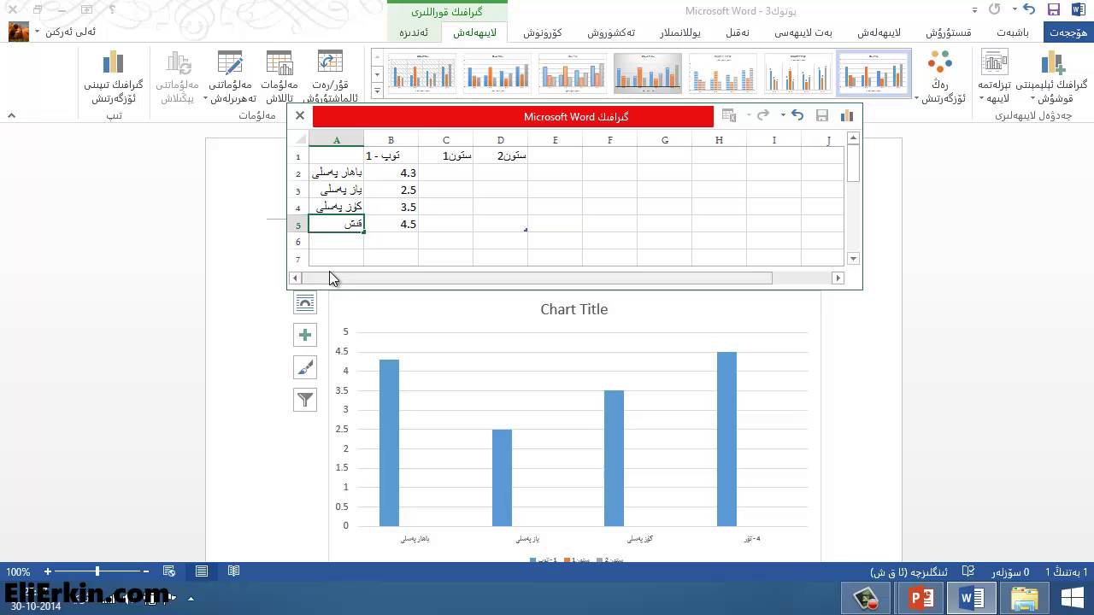
Set the chart data values for the first two seasons to 150000 in B2 and 120000 in B3.
click(396, 210)
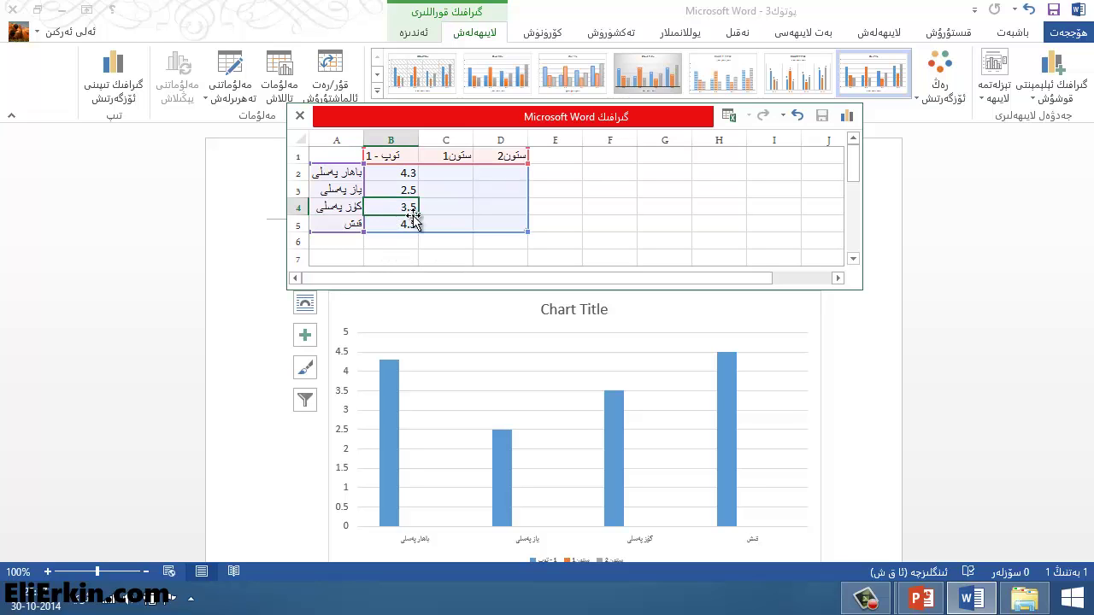
click(404, 174)
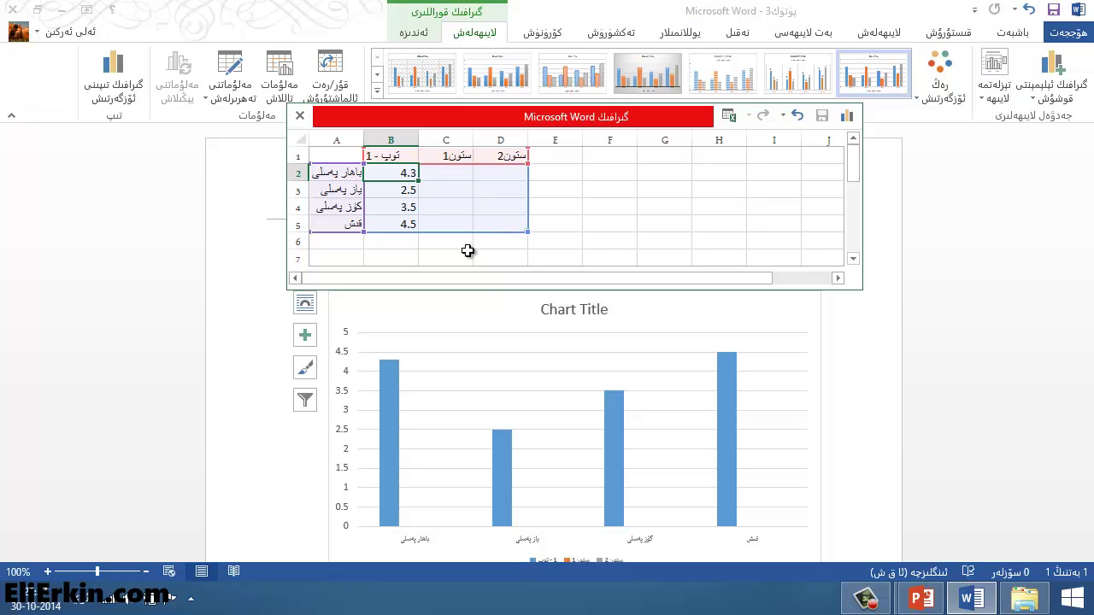
text(150)
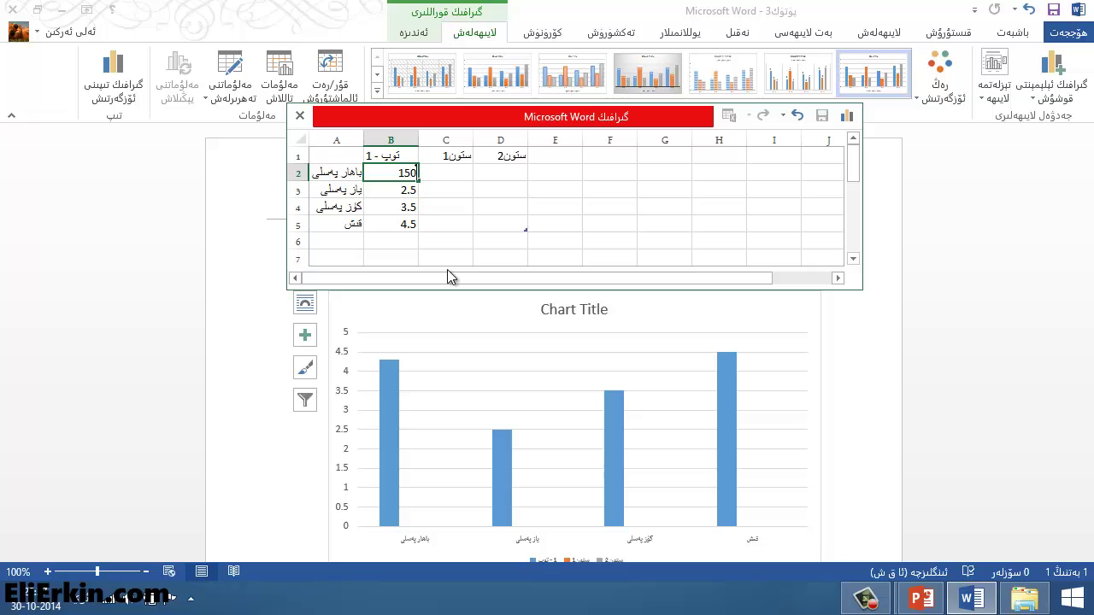
text(000)
click(406, 192)
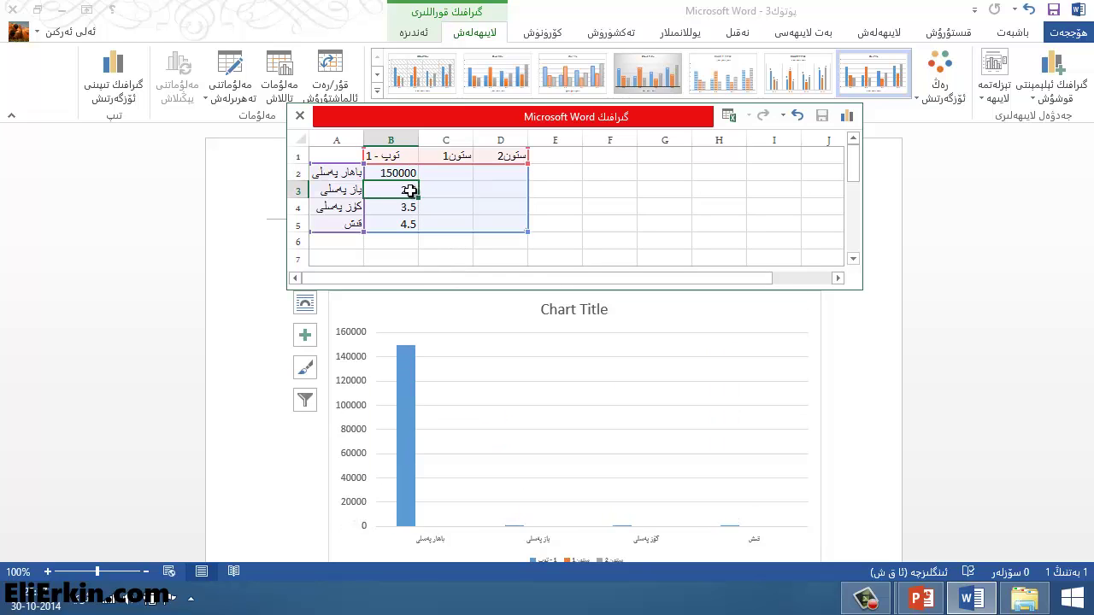
double_click(404, 189)
drag(403, 189, 421, 191)
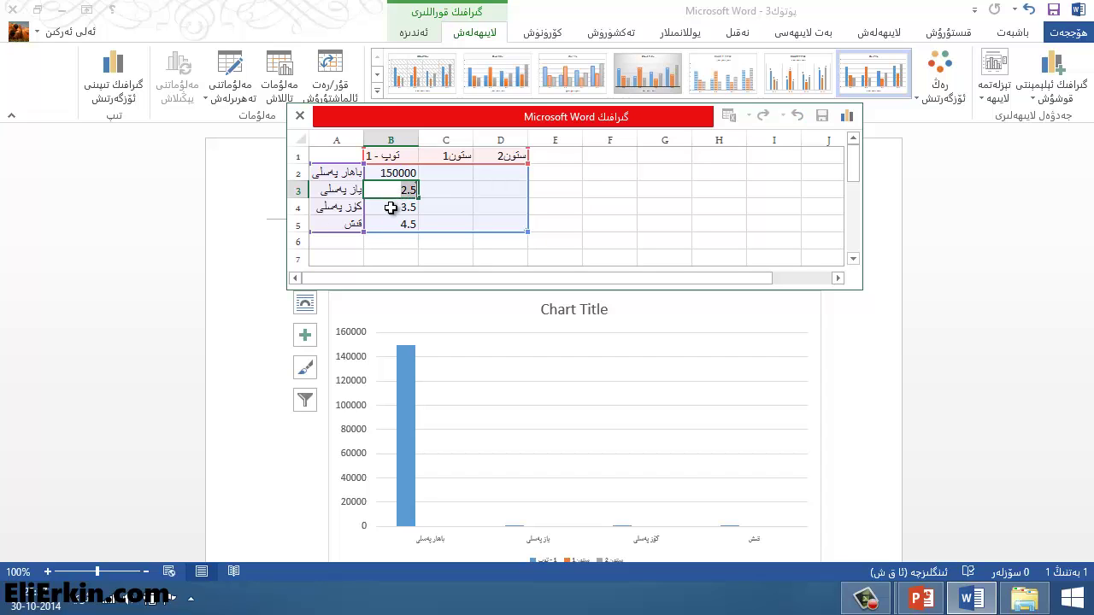
text(120000)
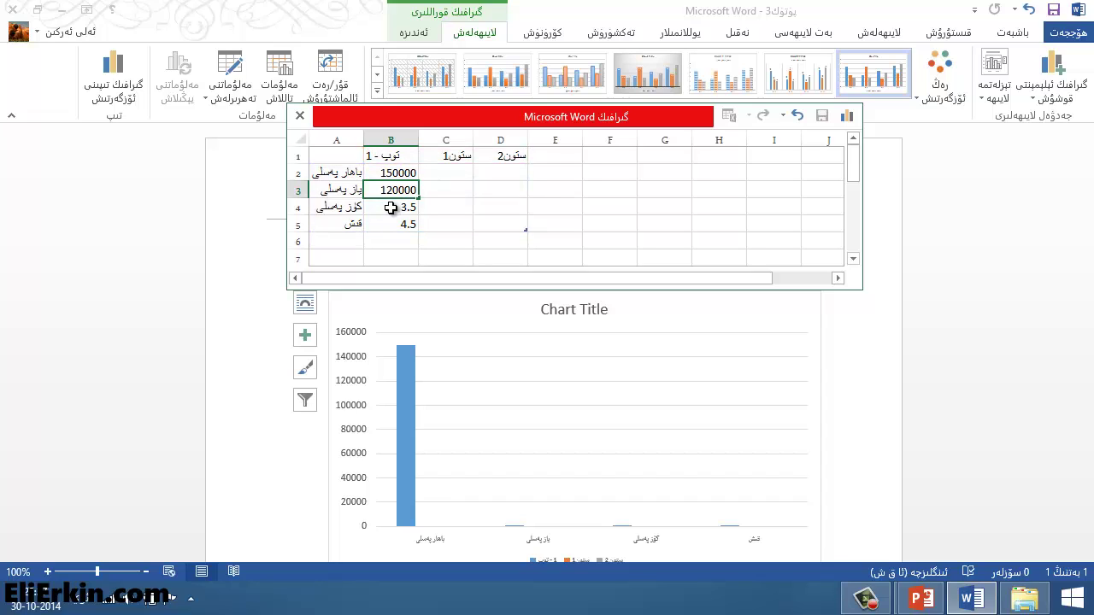
Set the chart data values for the last two seasons to 180000 in B4 and 80000 in B5.
click(390, 208)
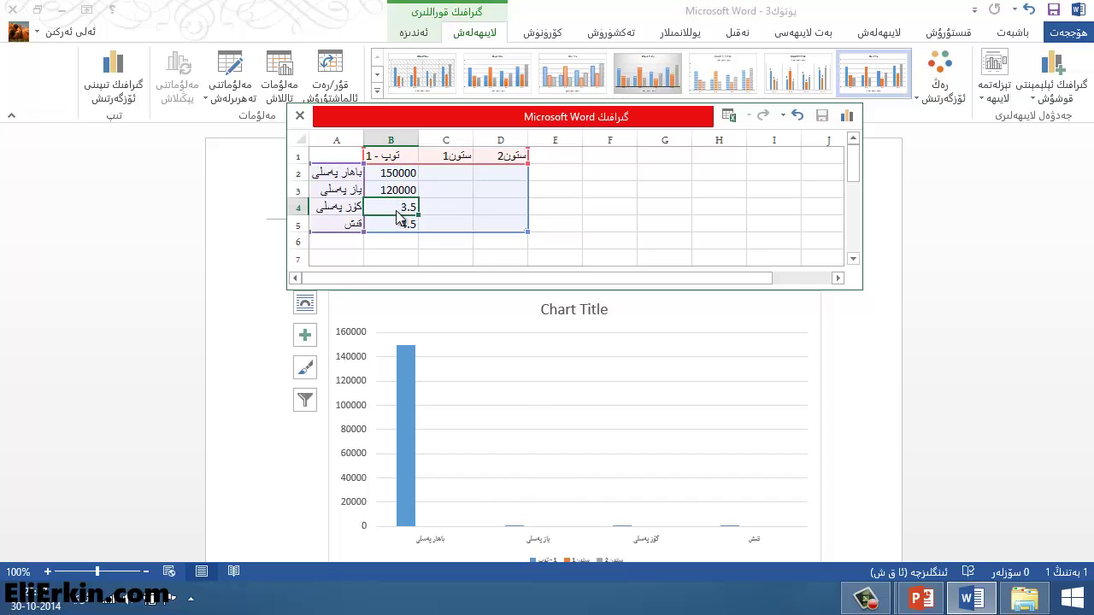
double_click(401, 207)
double_click(401, 207)
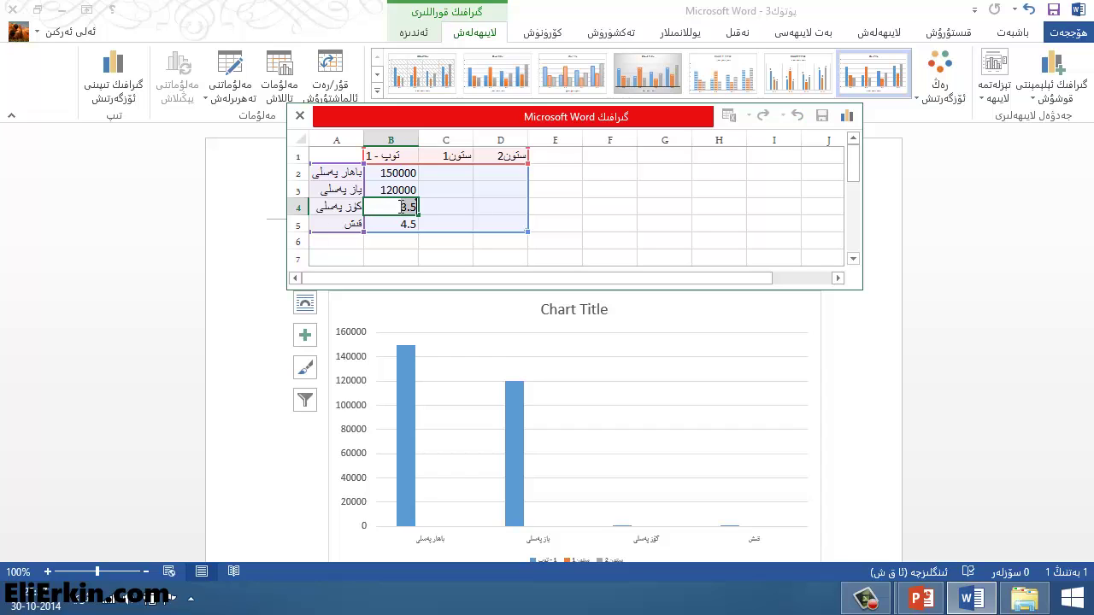
text(180000)
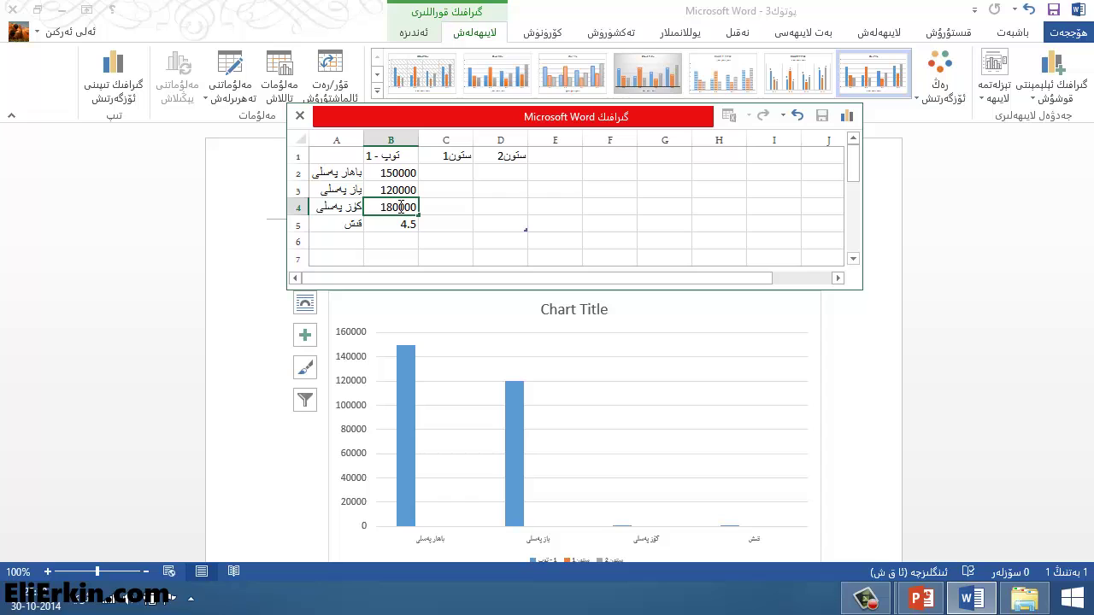
click(403, 224)
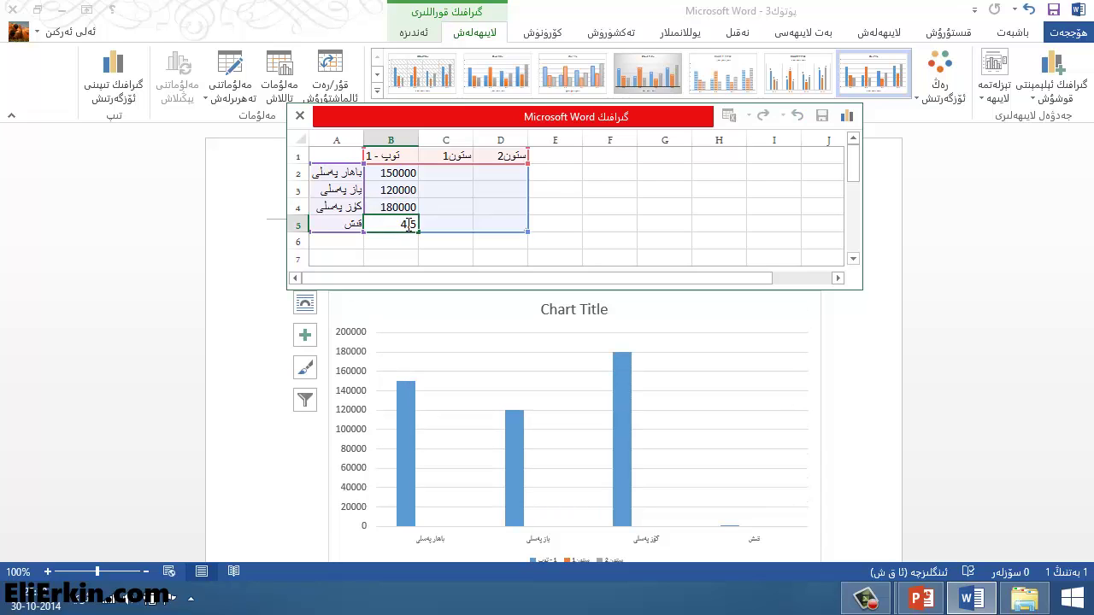
double_click(408, 224)
text(80000)
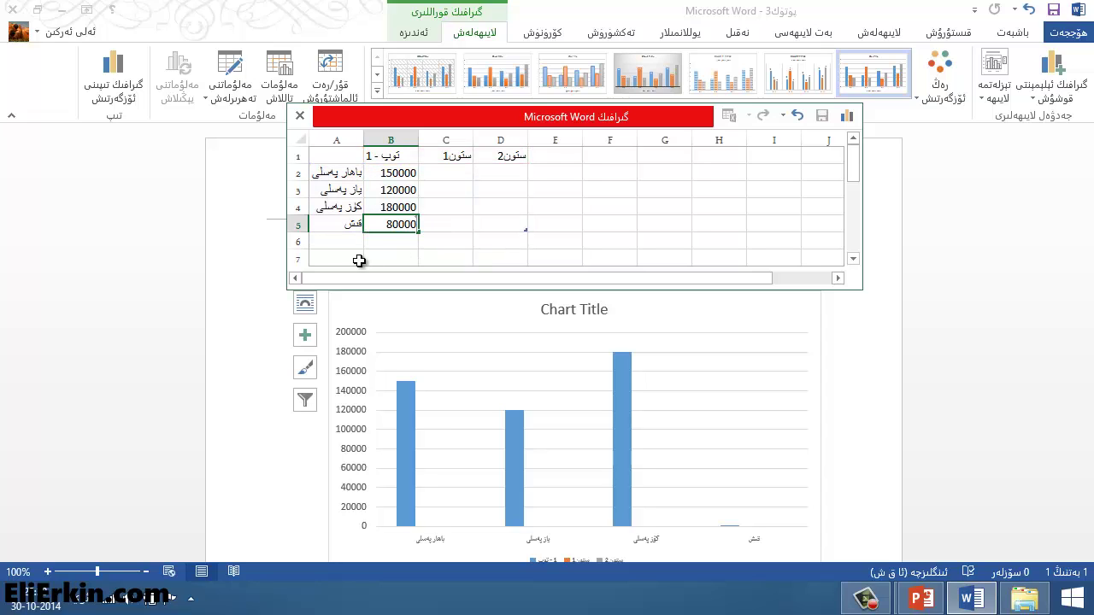
click(423, 243)
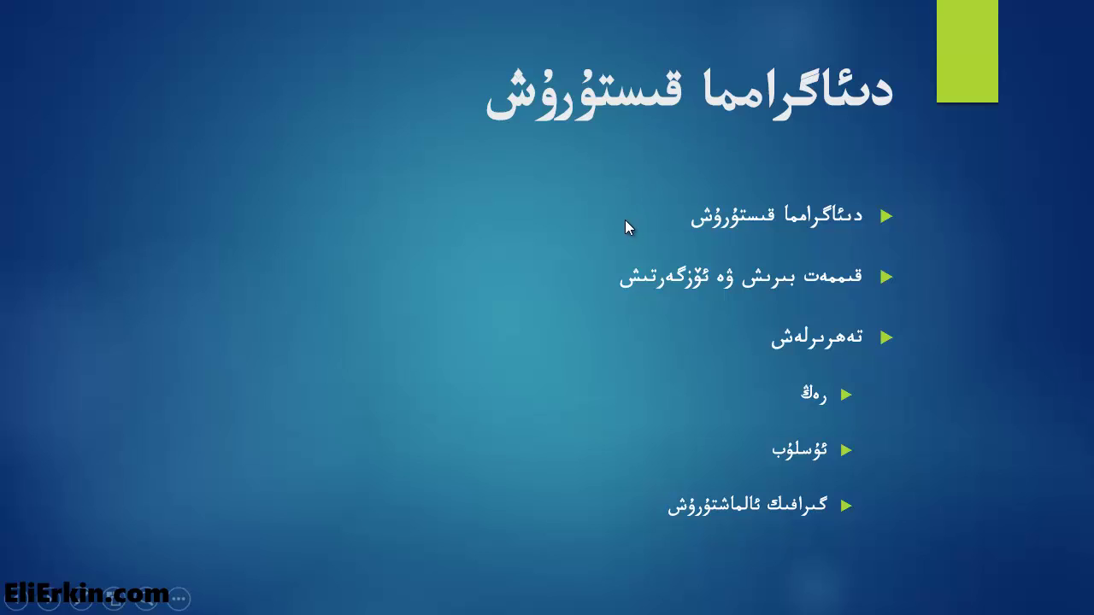
Switch from the PowerPoint slide show back to the Word document containing the chart.
key(alt+Tab)
key(alt+Tab)
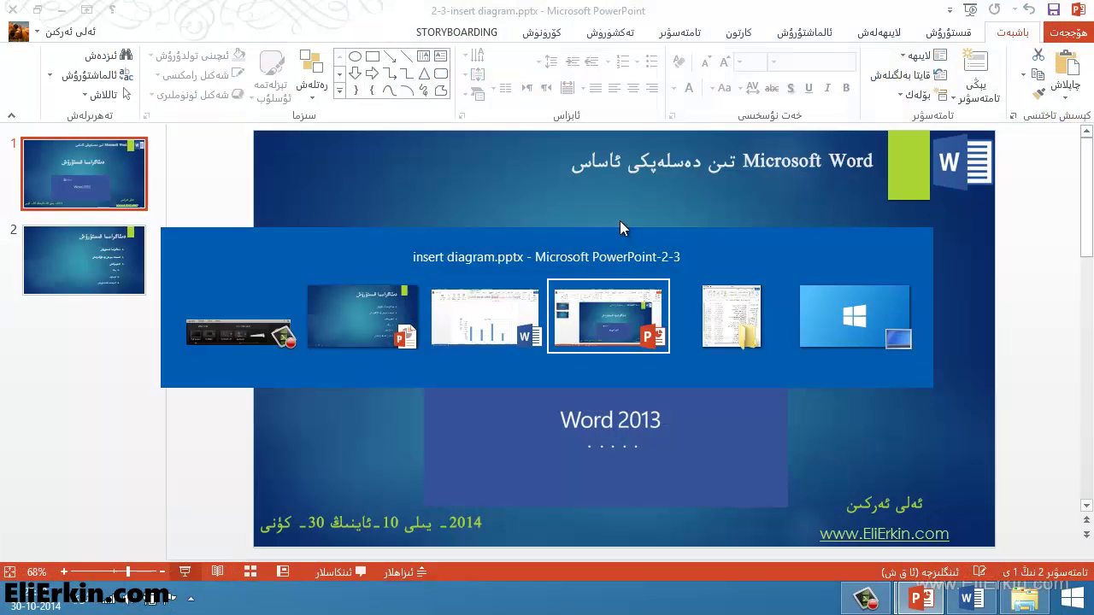
key(alt+Tab)
key(alt+Tab)
key(alt+Tab)
key(alt+Tab)
key(alt+Tab)
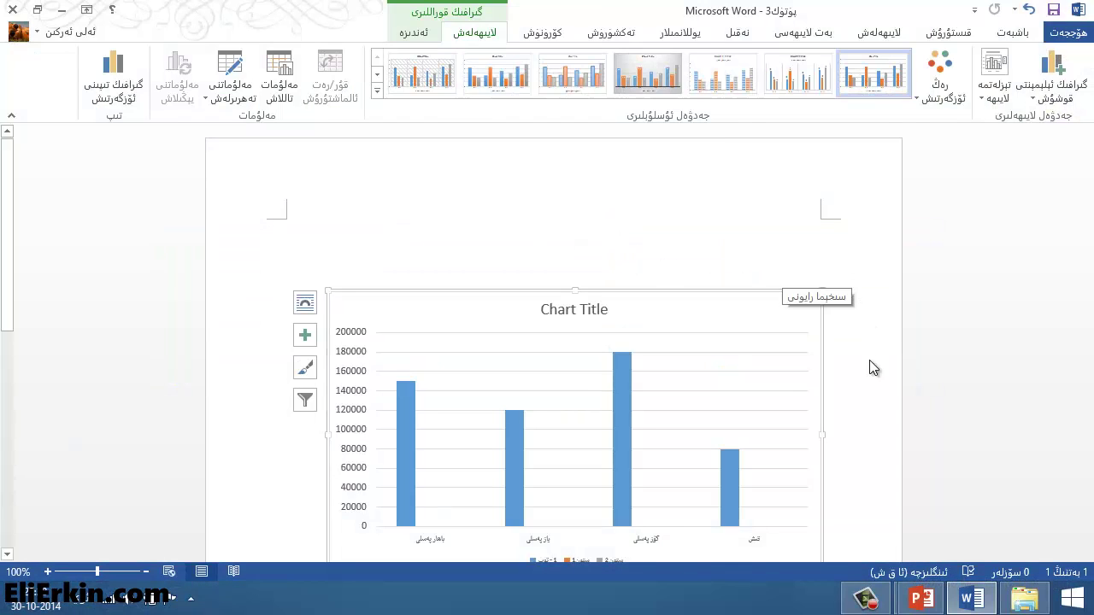
click(869, 360)
scroll(867, 361, down, 3)
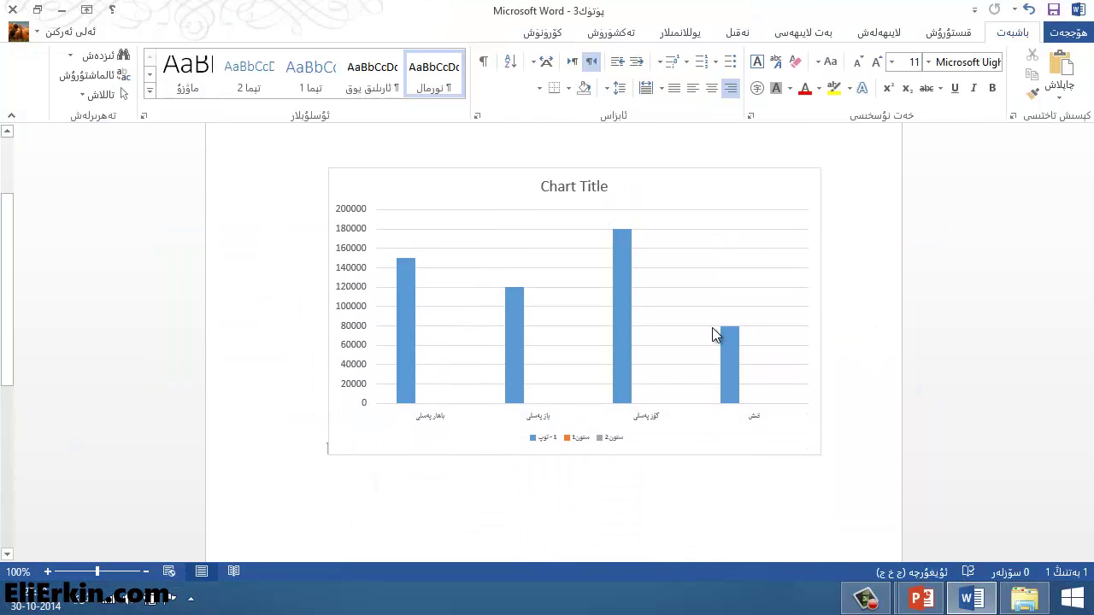
click(716, 335)
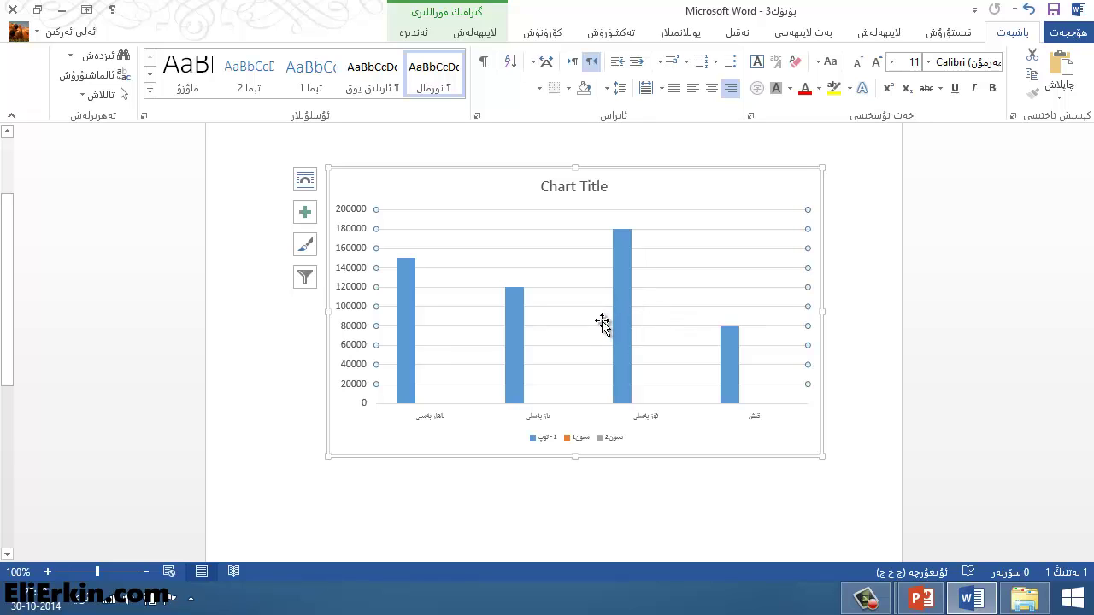
click(552, 381)
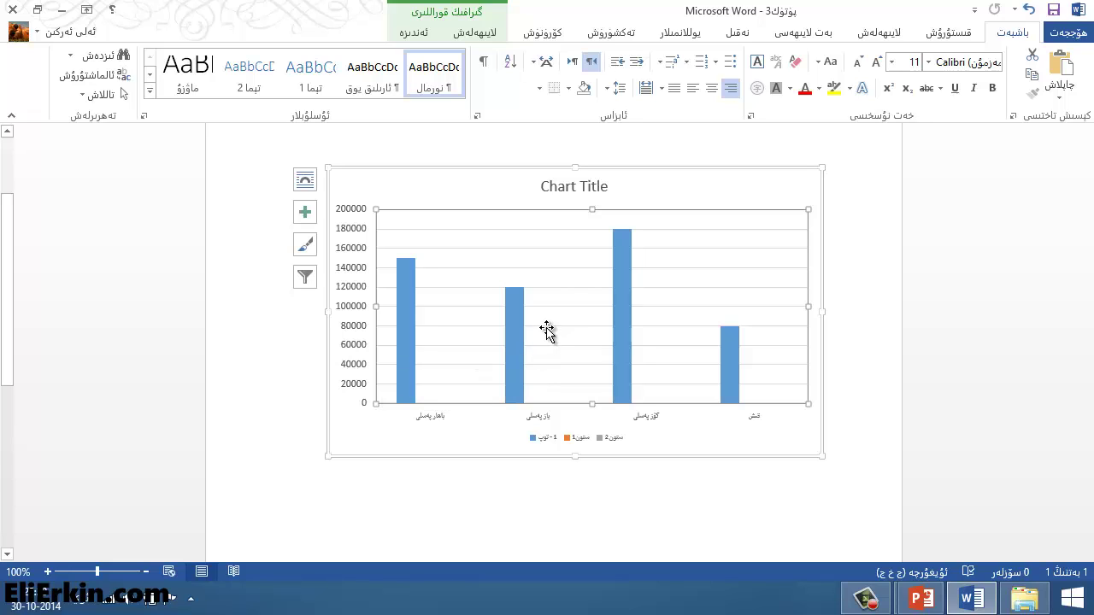
Replace the placeholder chart title with "تاللا بازىرىمىزنىڭ پەسىللىك كىرىملىرى".
click(579, 187)
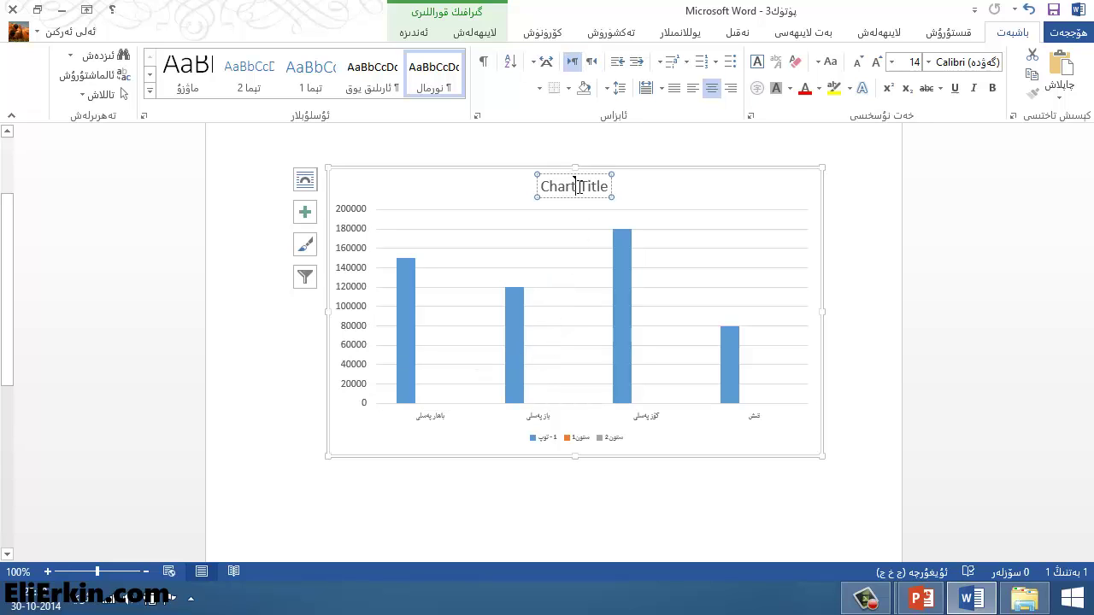
double_click(578, 187)
click(573, 187)
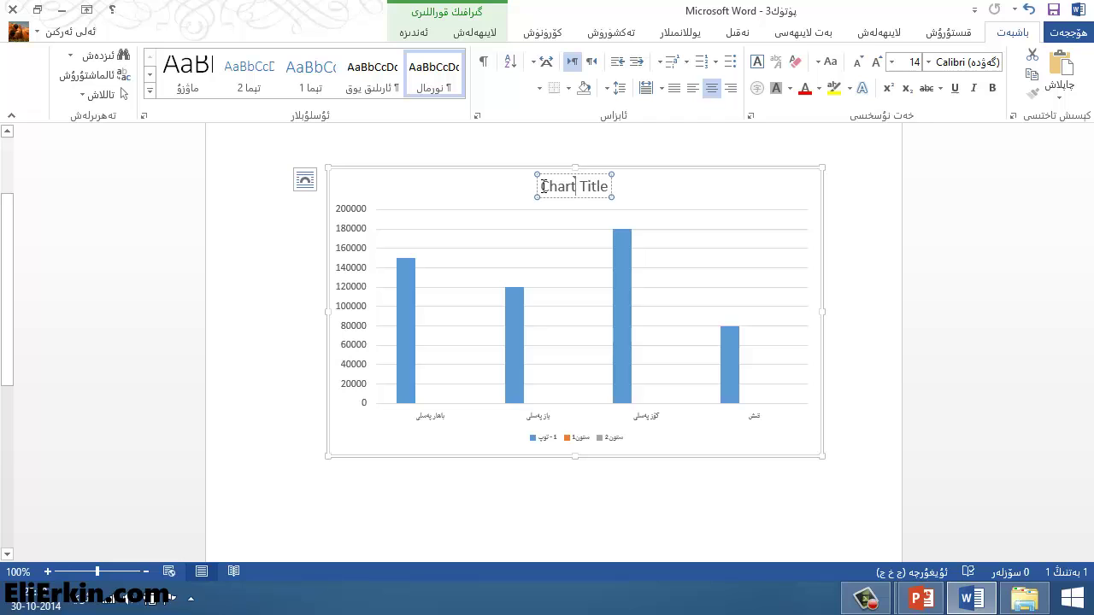
drag(564, 187, 606, 188)
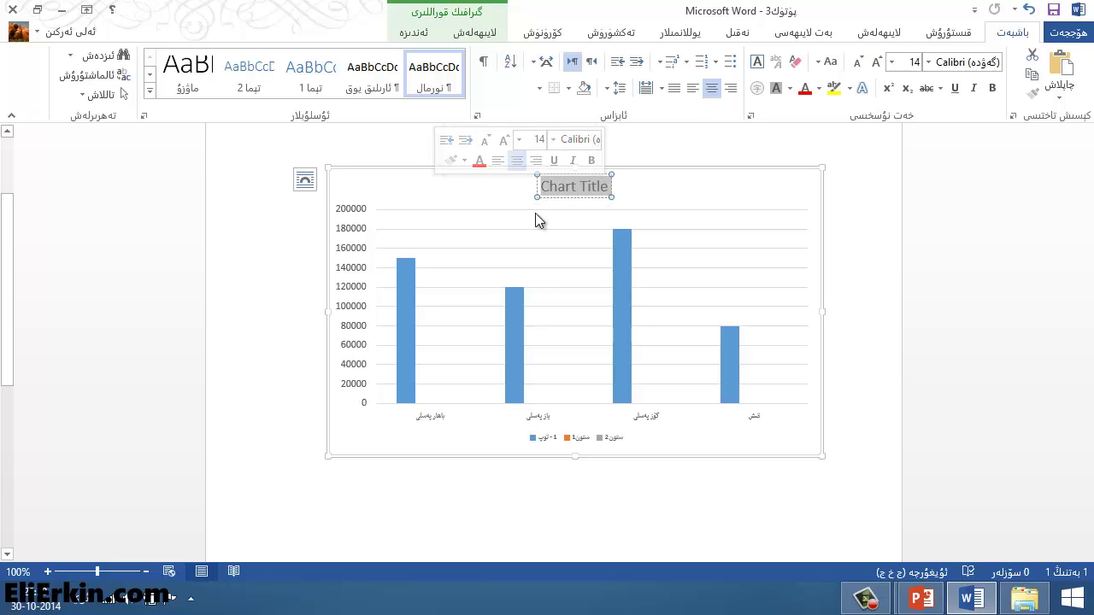
text(تاللا)
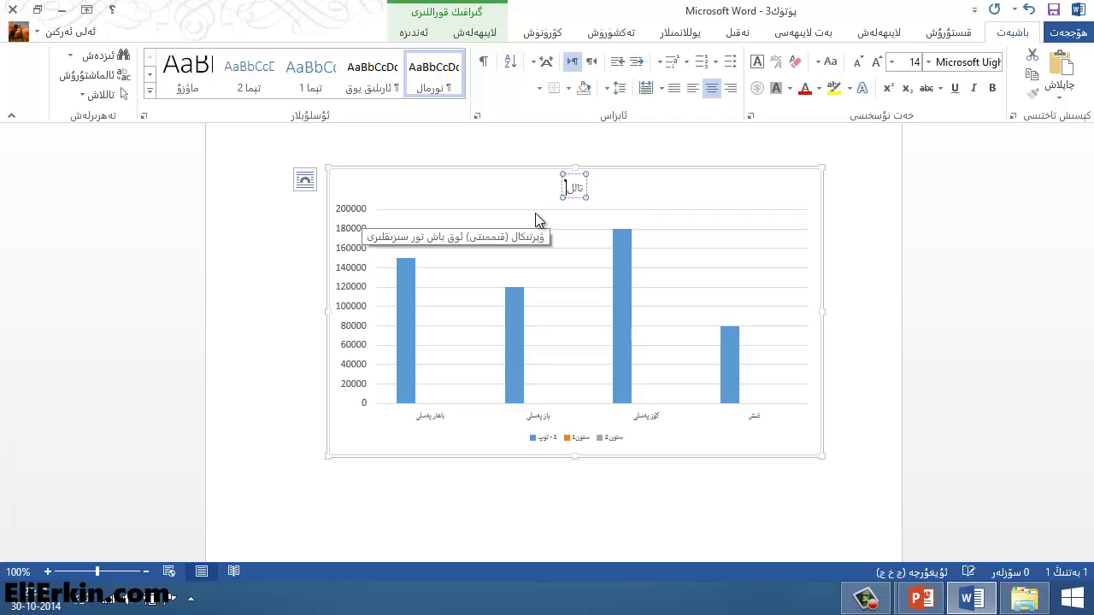
text( بازىرىمىزىنىڭ)
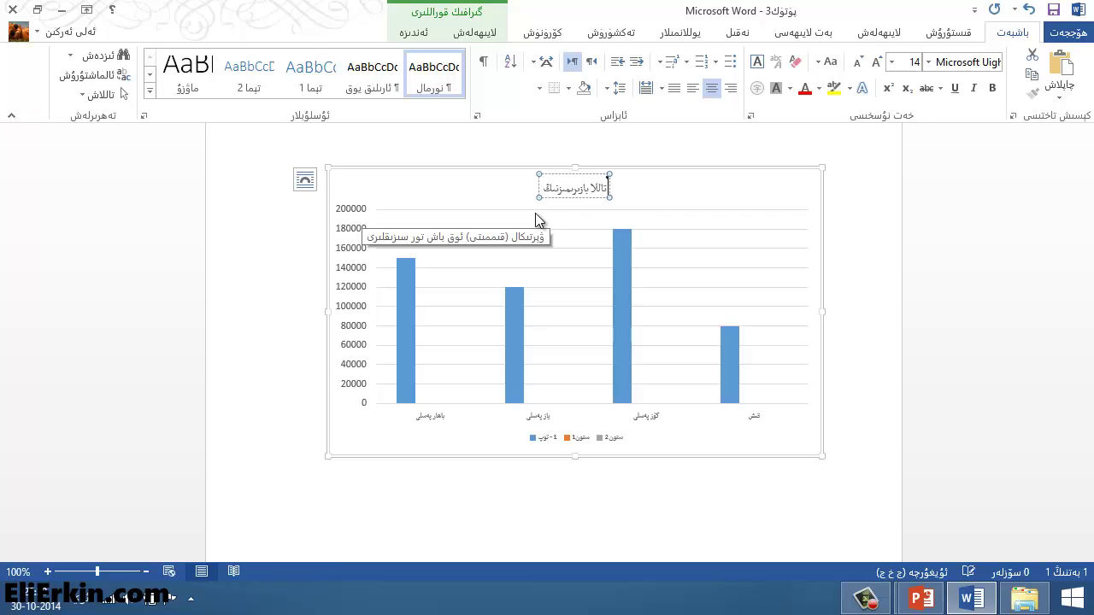
text( يىللىق)
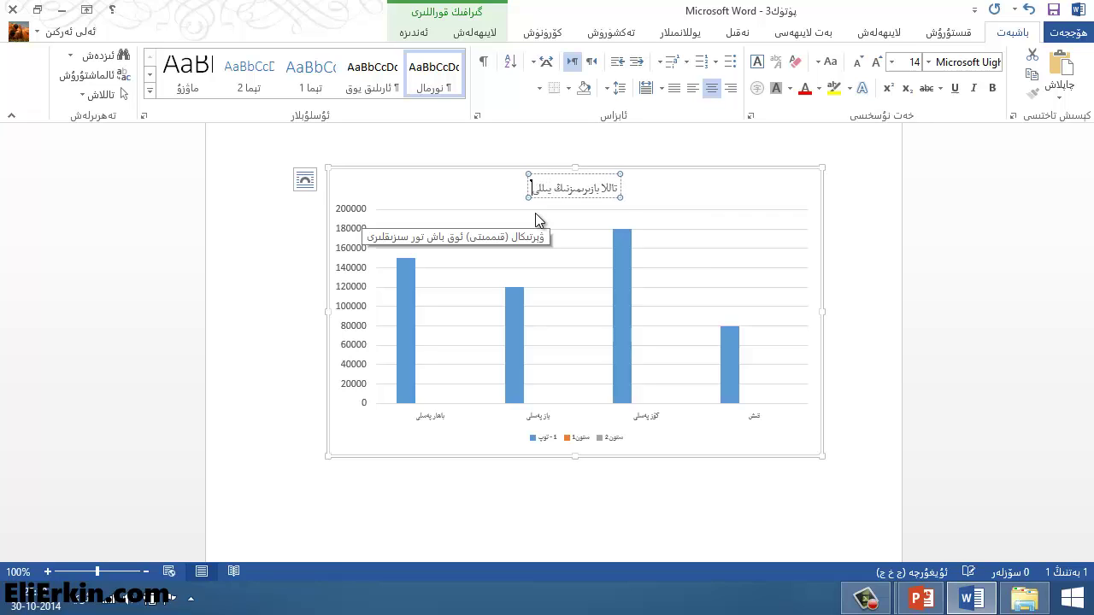
key(BackSpace)
key(BackSpace)
key(BackSpace)
key(BackSpace)
key(BackSpace)
key(BackSpace)
key(BackSpace)
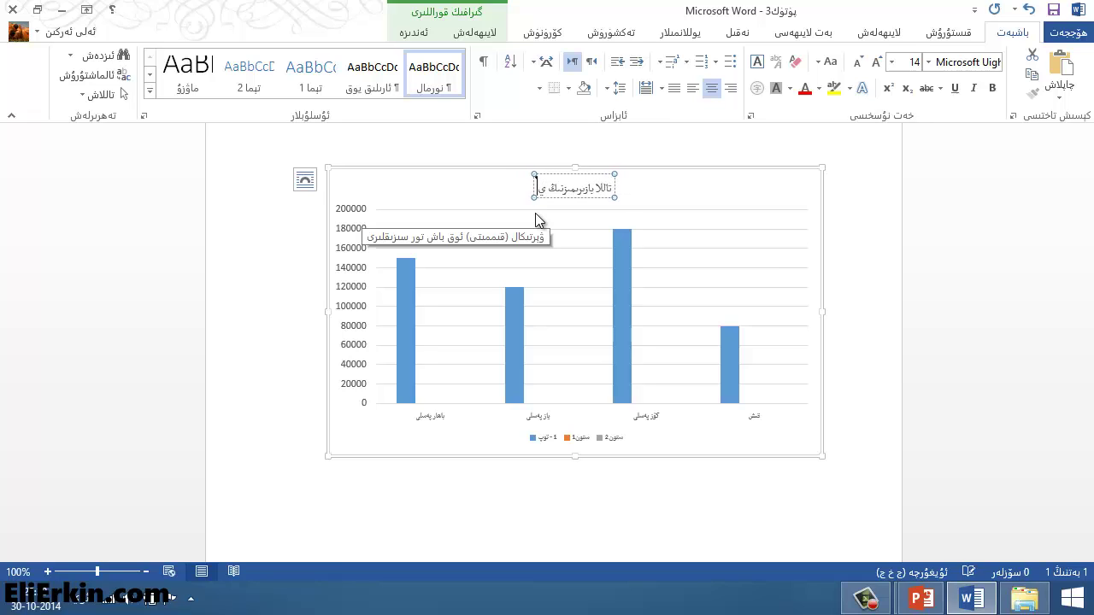
text(پەسلى)
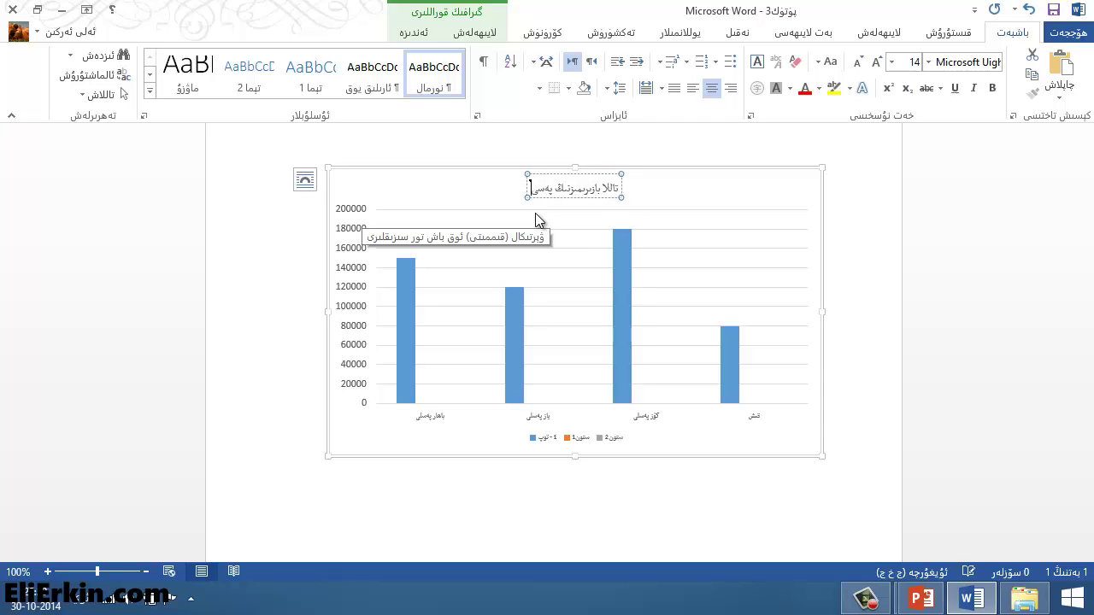
text(لىك كىرىملىرى)
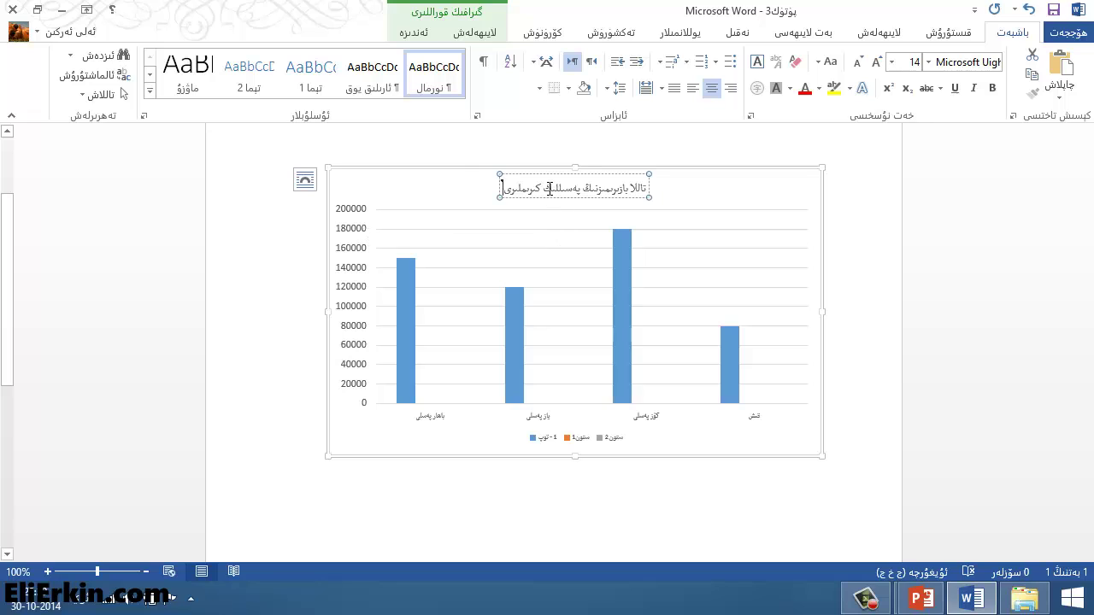
Change the font of the whole chart title to ALKATIP Tor.
double_click(548, 188)
click(530, 188)
triple_click(535, 190)
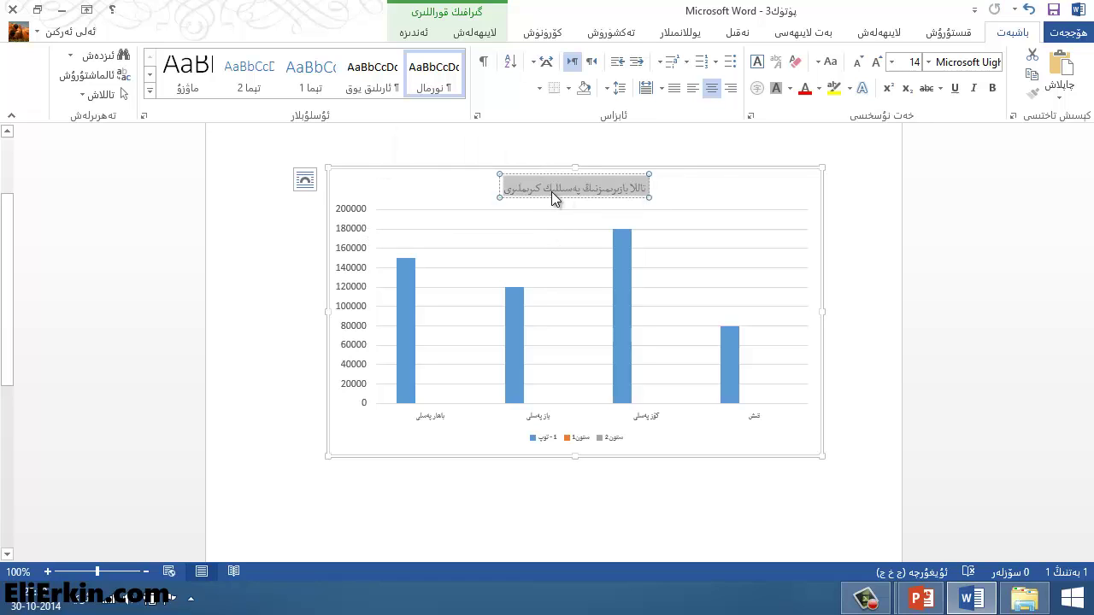
click(929, 63)
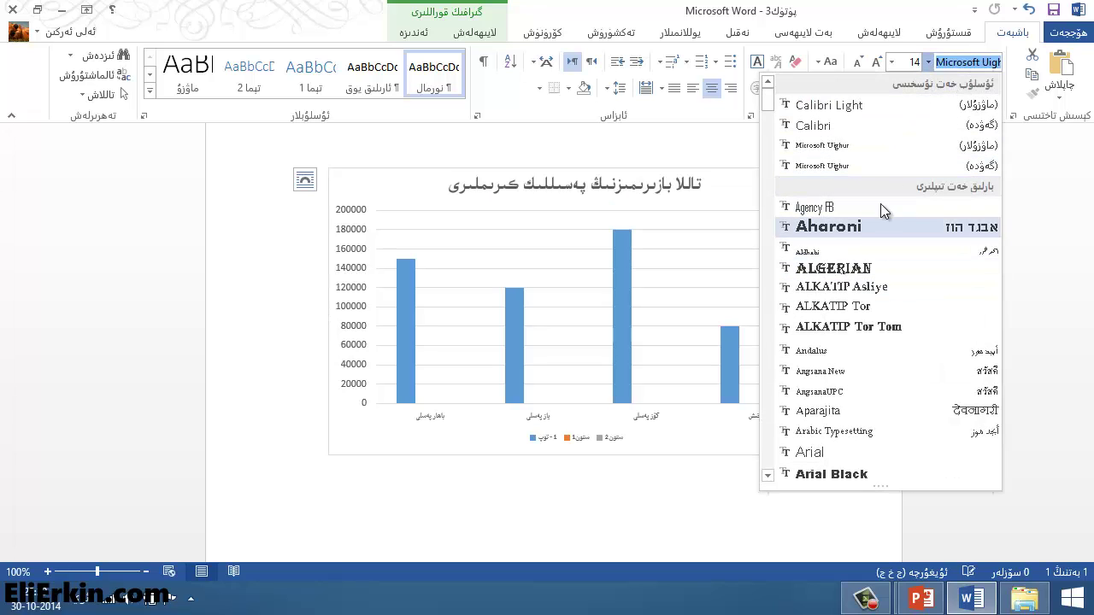
click(854, 306)
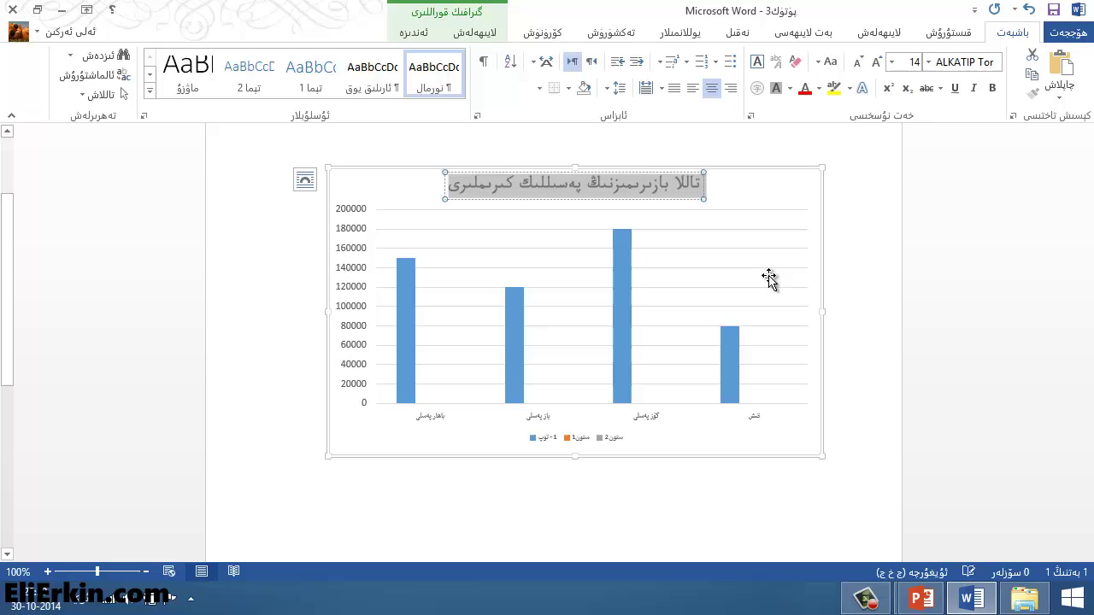
click(730, 195)
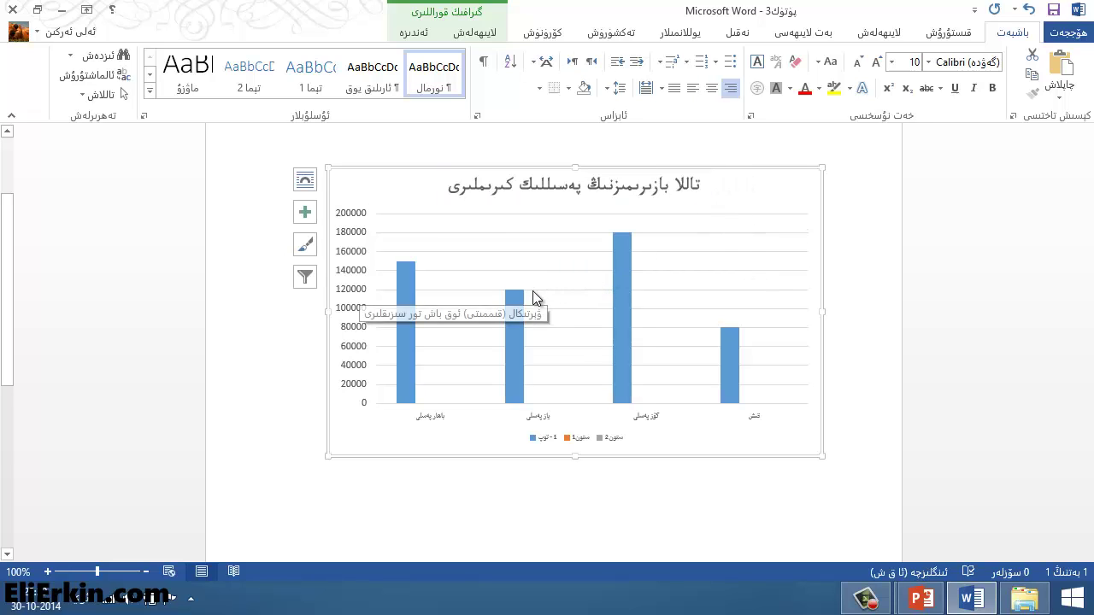
click(506, 367)
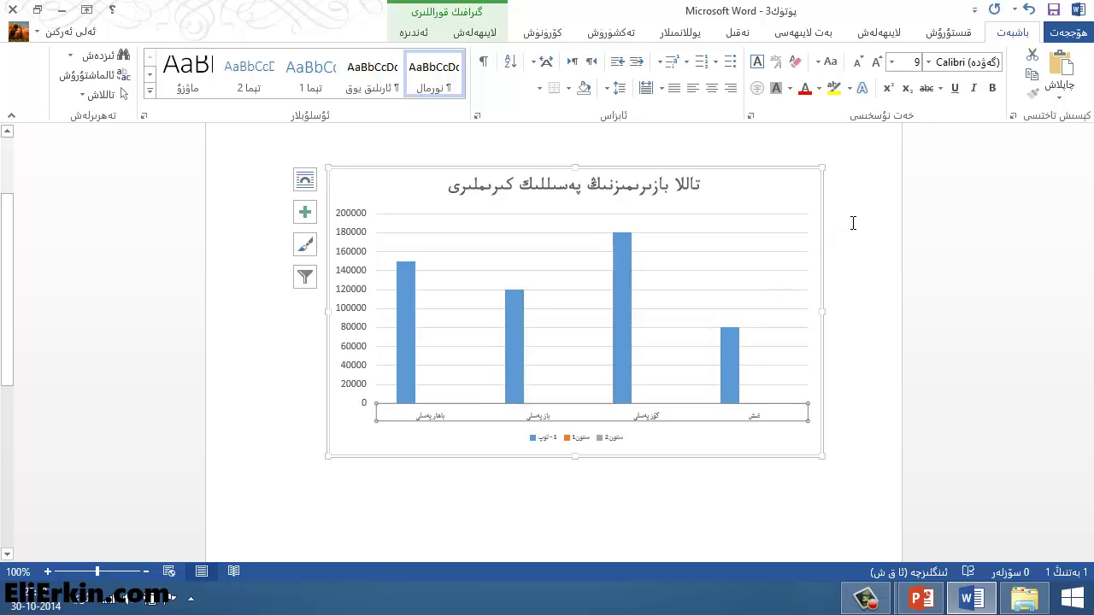
click(852, 224)
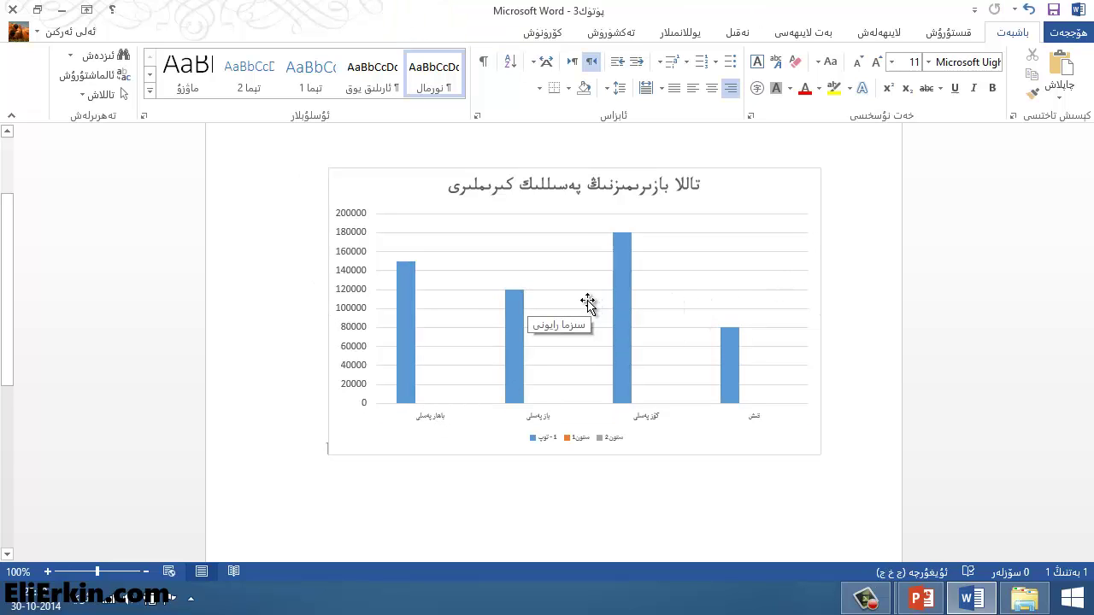
click(513, 359)
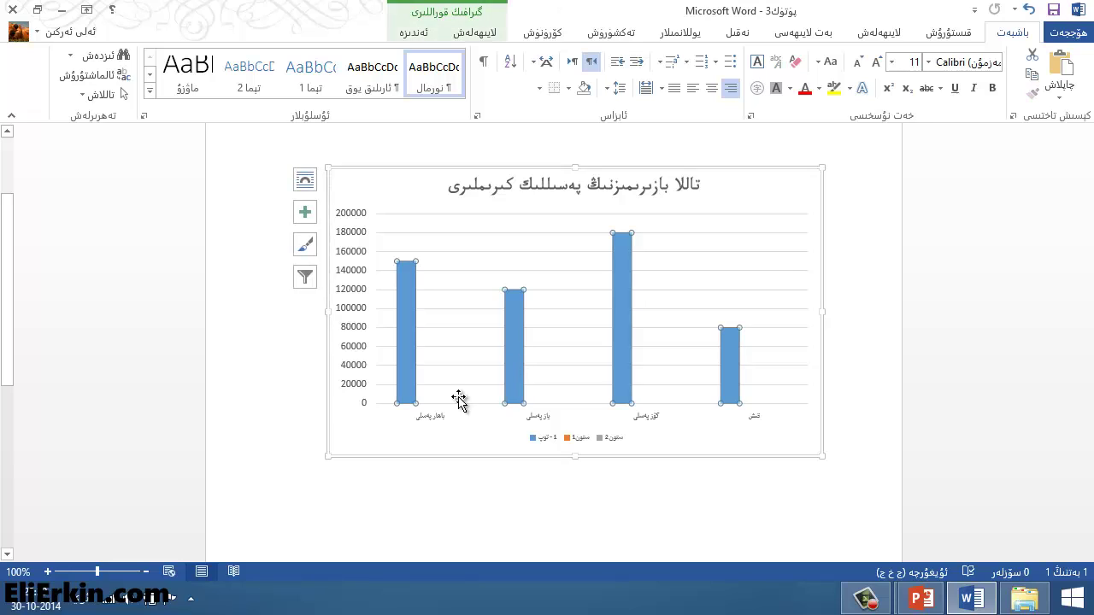
Change the font of the season labels on the horizontal axis to ALKATIP Tor.
click(429, 418)
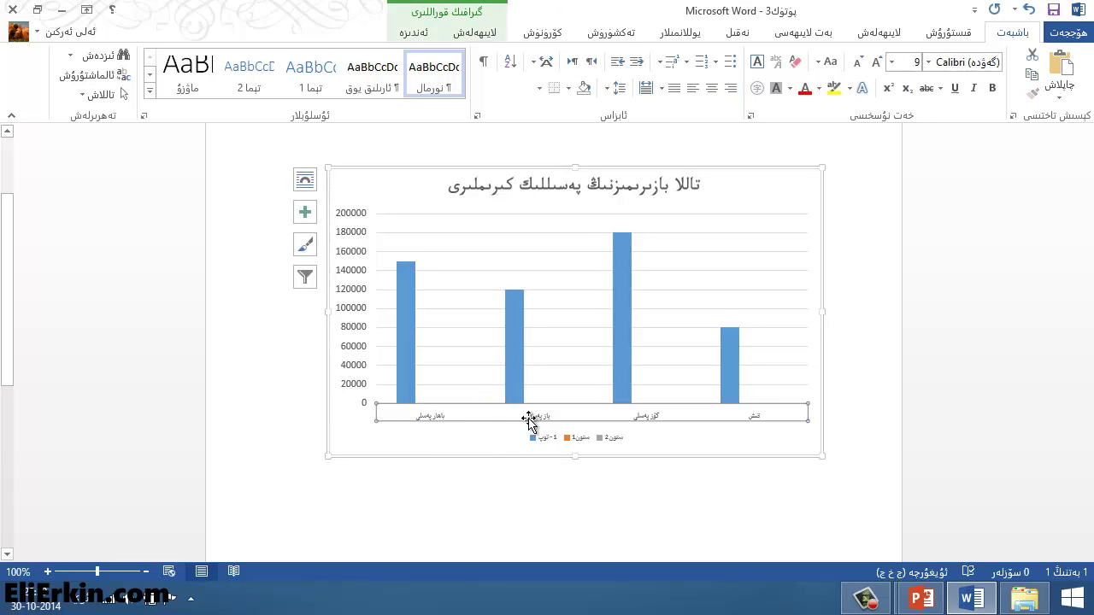
click(927, 62)
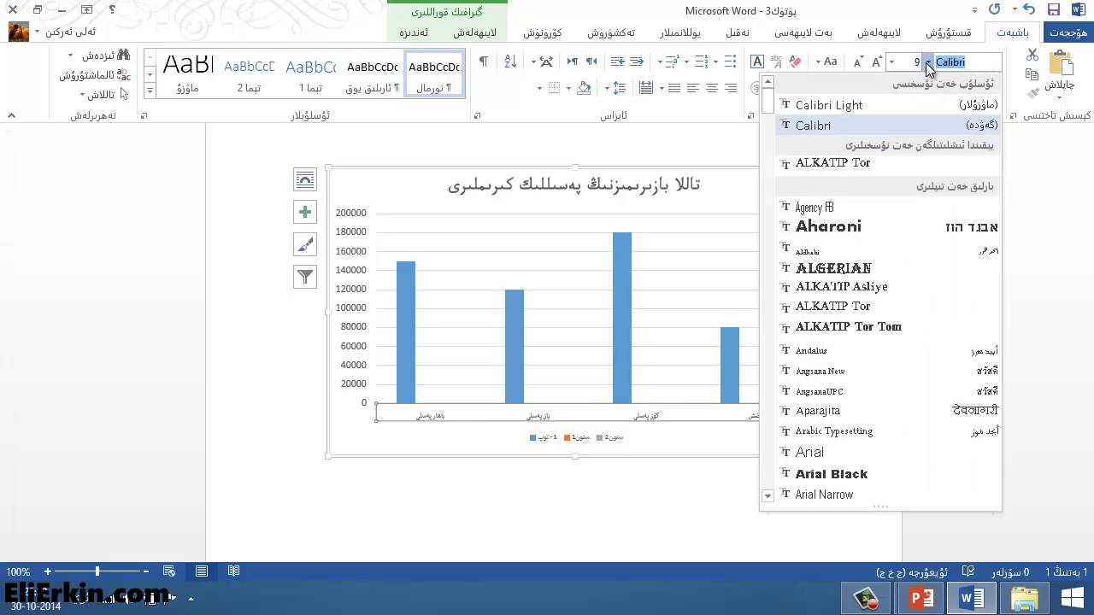
click(880, 306)
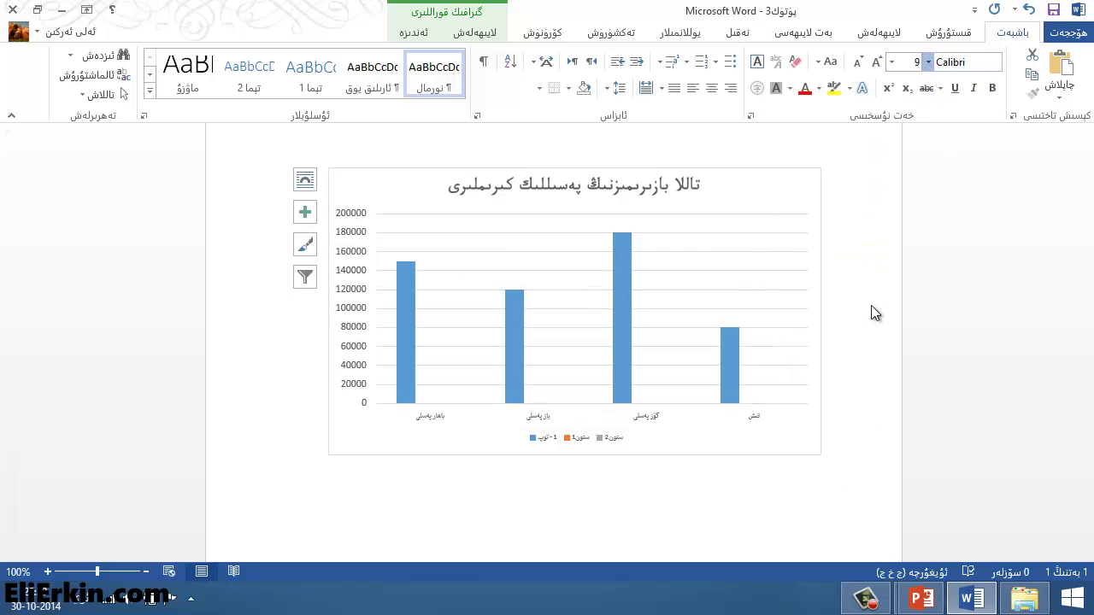
Open the formatting options for the chart's plot area.
click(739, 434)
double_click(770, 315)
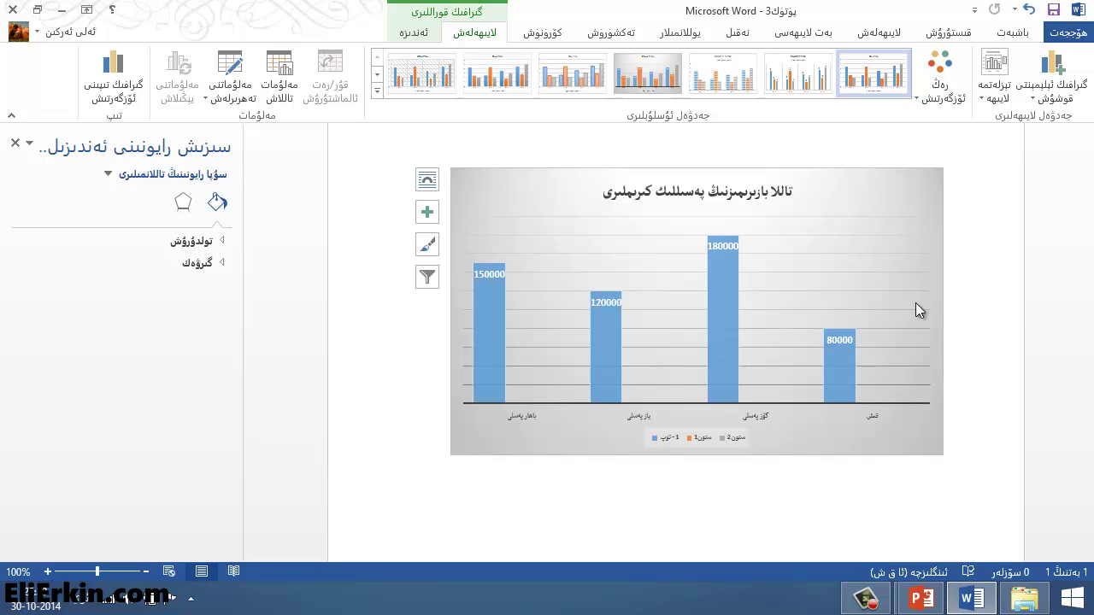
click(850, 340)
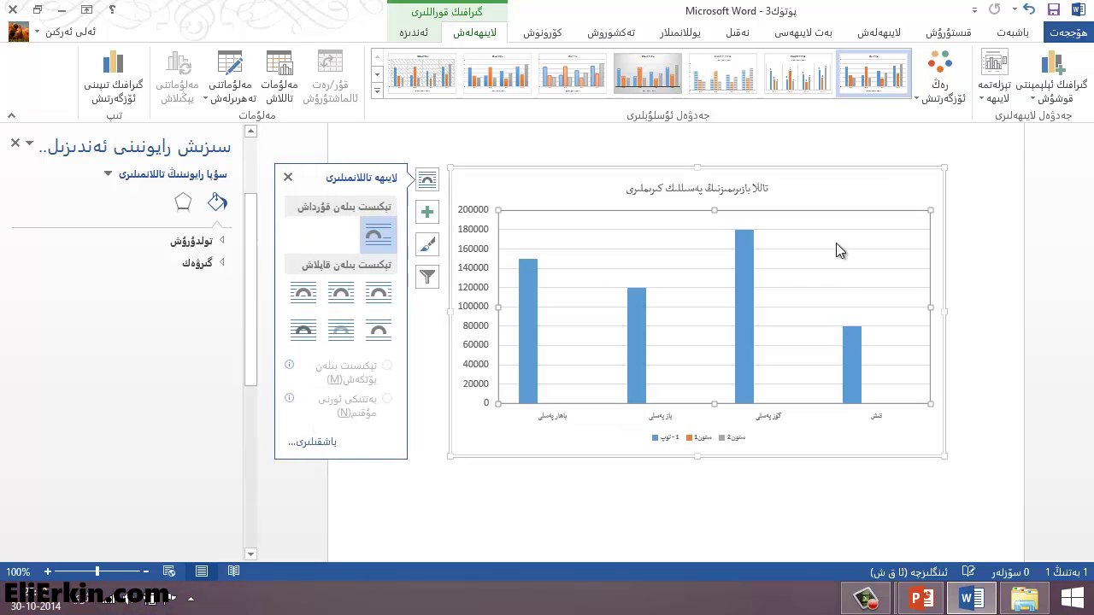
Apply the chart style with a diagonally hatched plot area to the column chart.
click(696, 188)
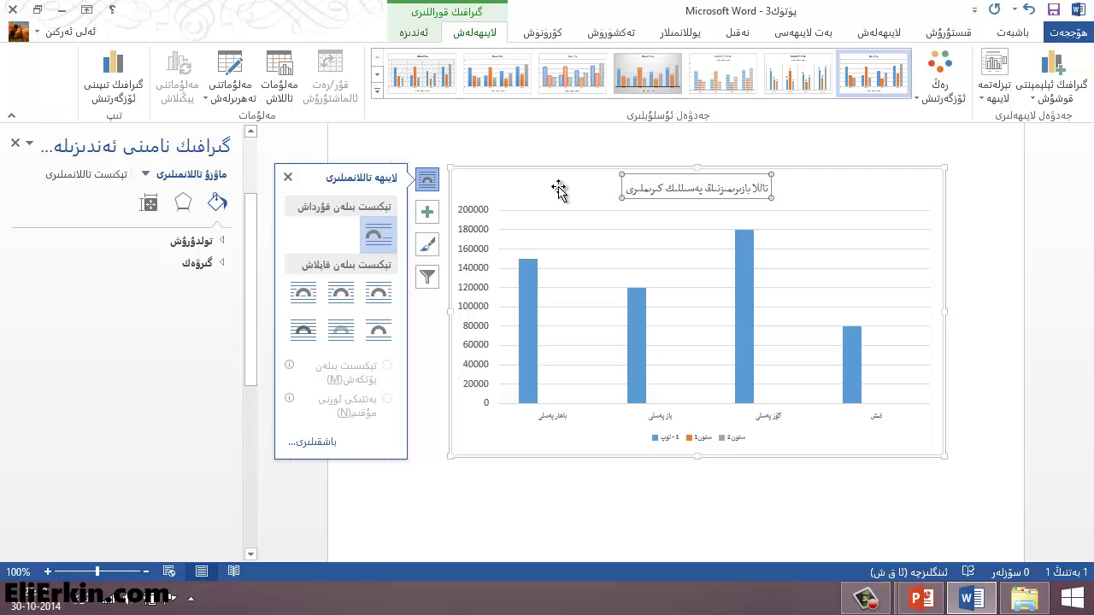
click(537, 205)
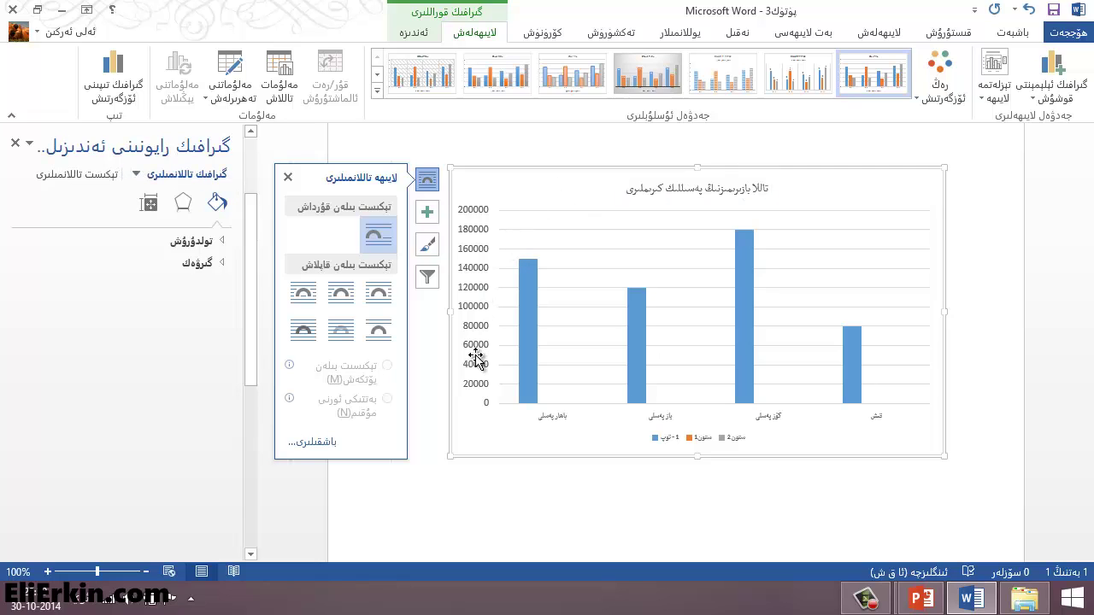
drag(476, 356, 488, 351)
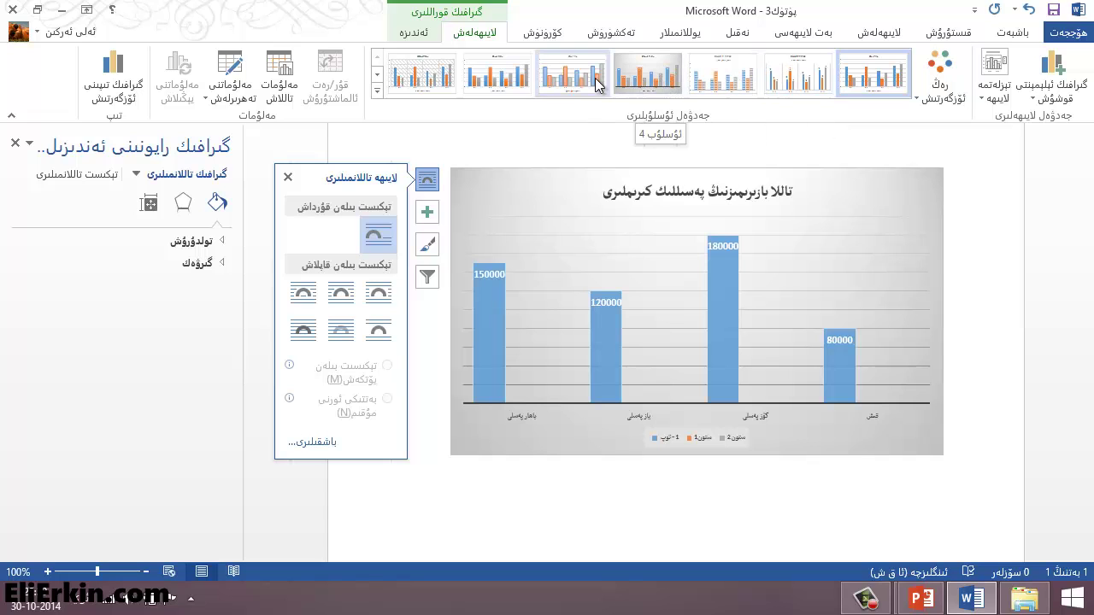
click(456, 74)
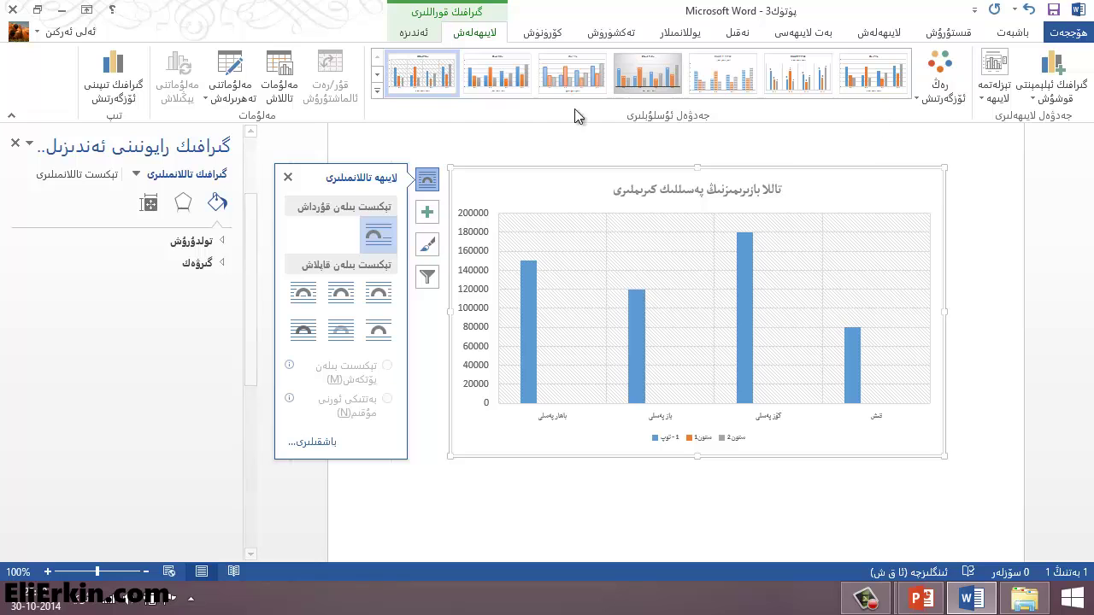
click(378, 91)
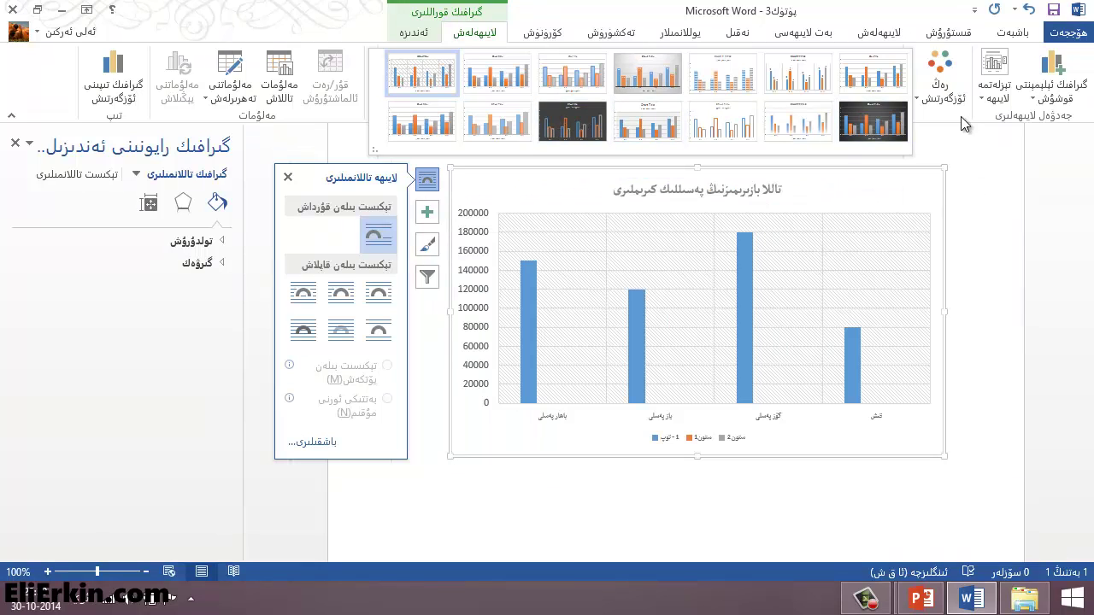
click(921, 105)
click(918, 101)
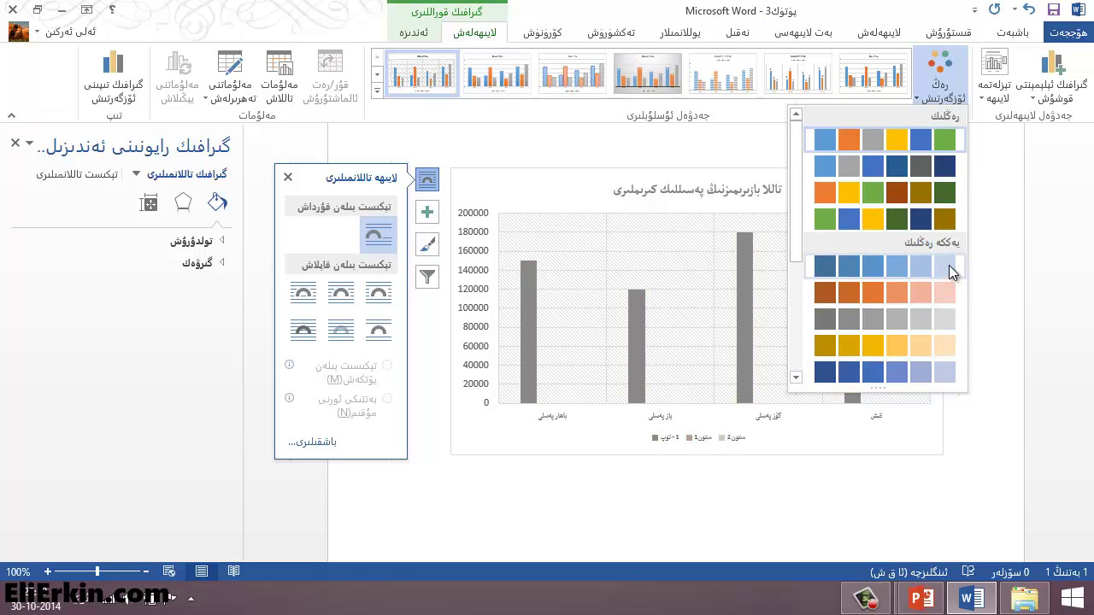
click(766, 459)
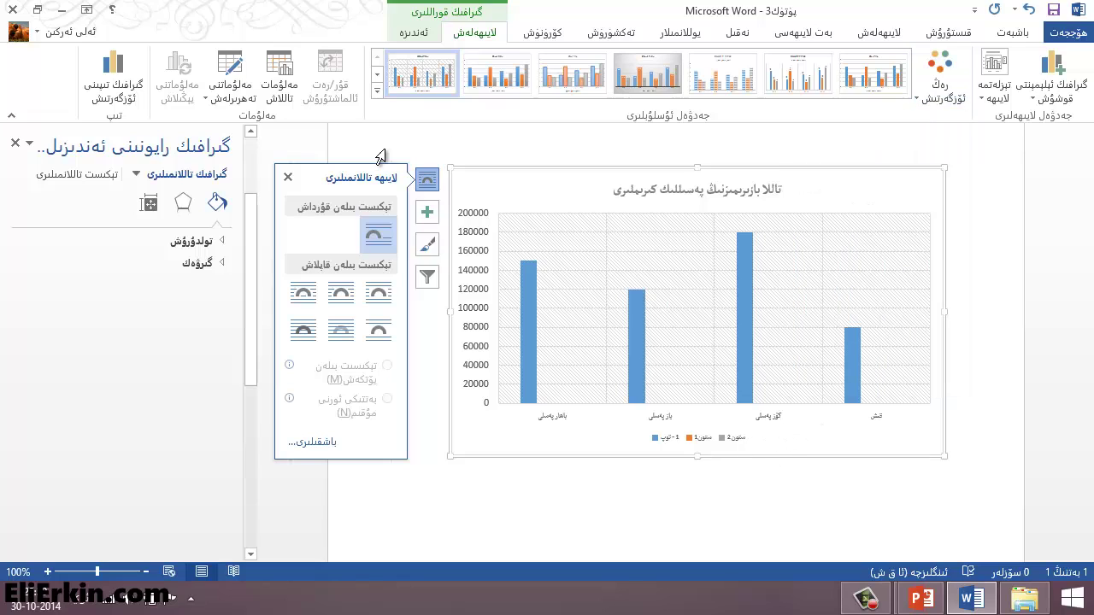
click(725, 300)
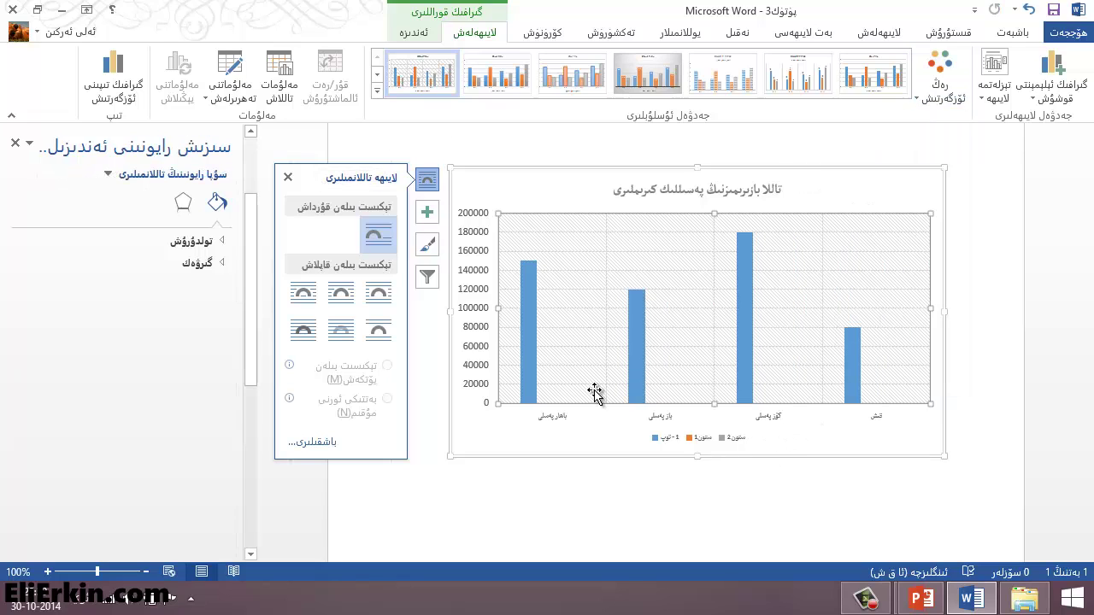
Change the chart type from clustered column to a 3-D pie and dismiss the layout options.
click(552, 431)
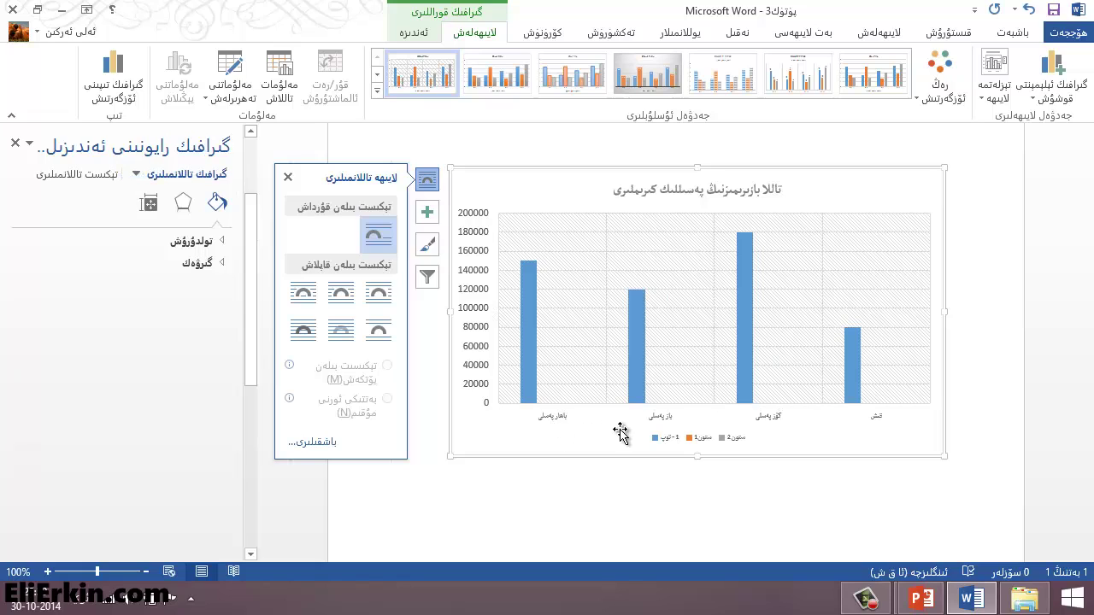
click(128, 81)
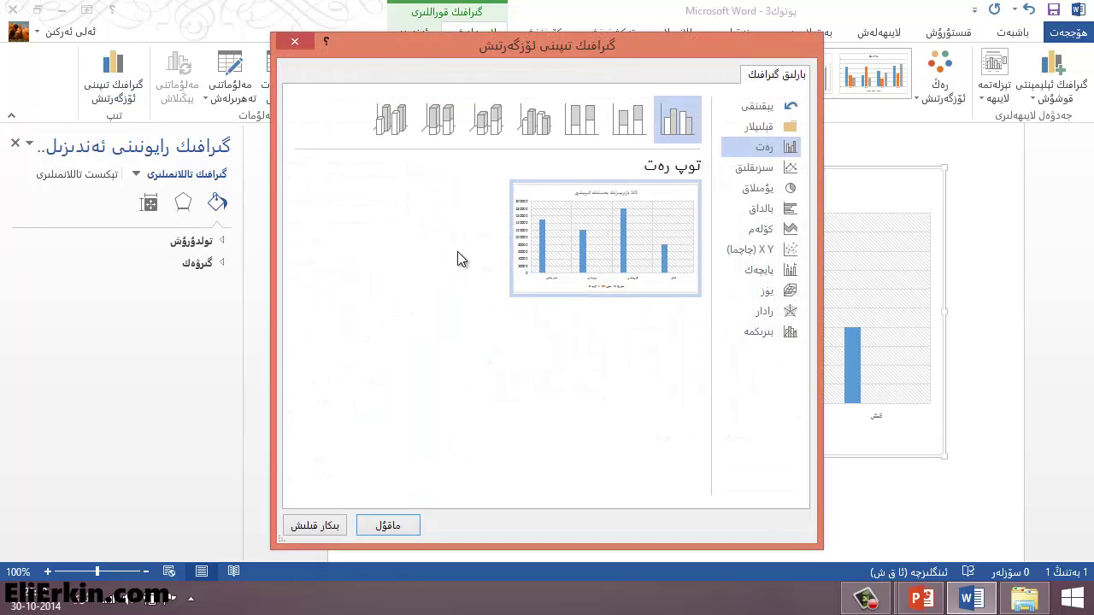
click(771, 192)
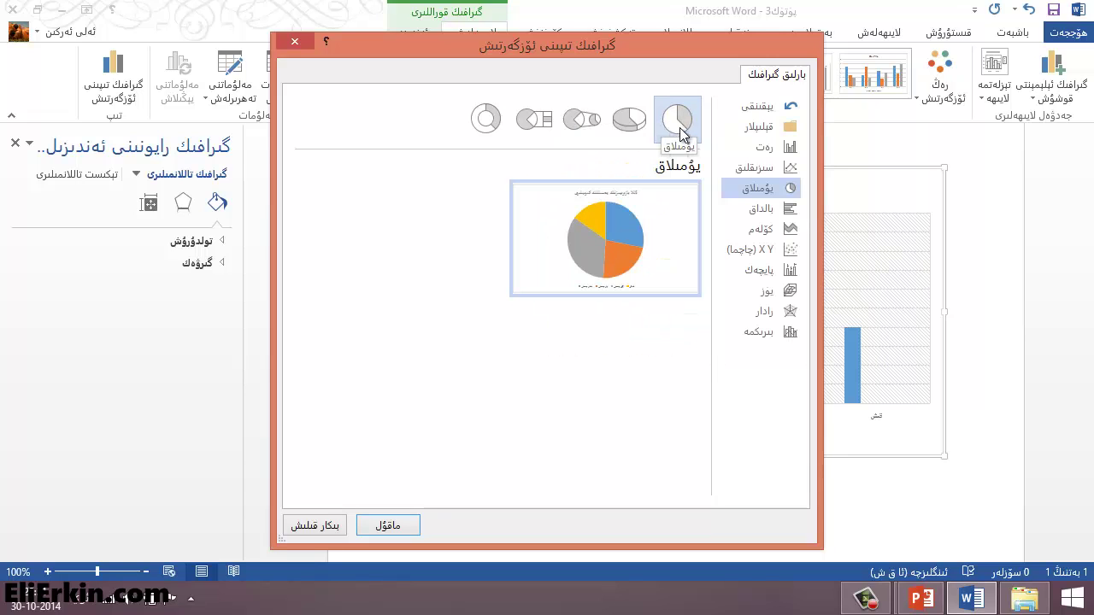
click(632, 122)
click(581, 124)
click(534, 122)
click(486, 121)
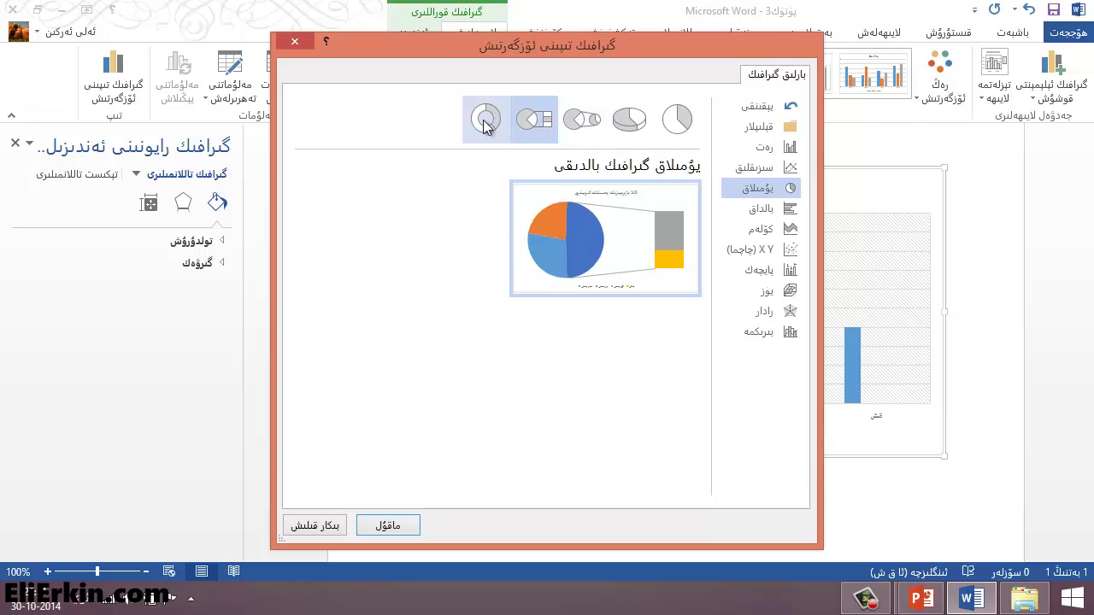
click(674, 121)
click(629, 121)
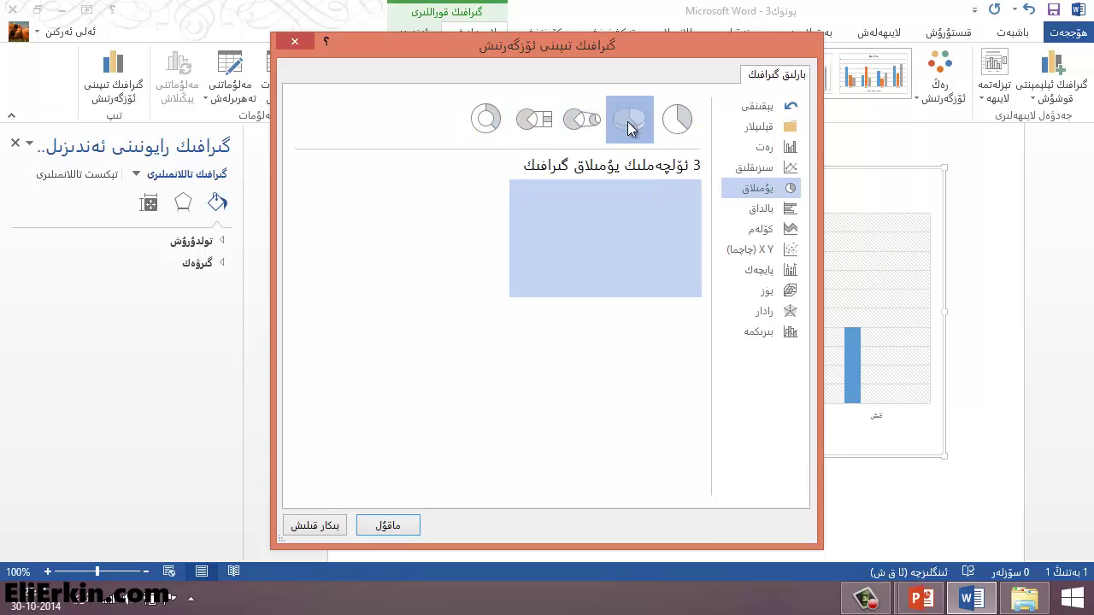
mouse_move(630, 244)
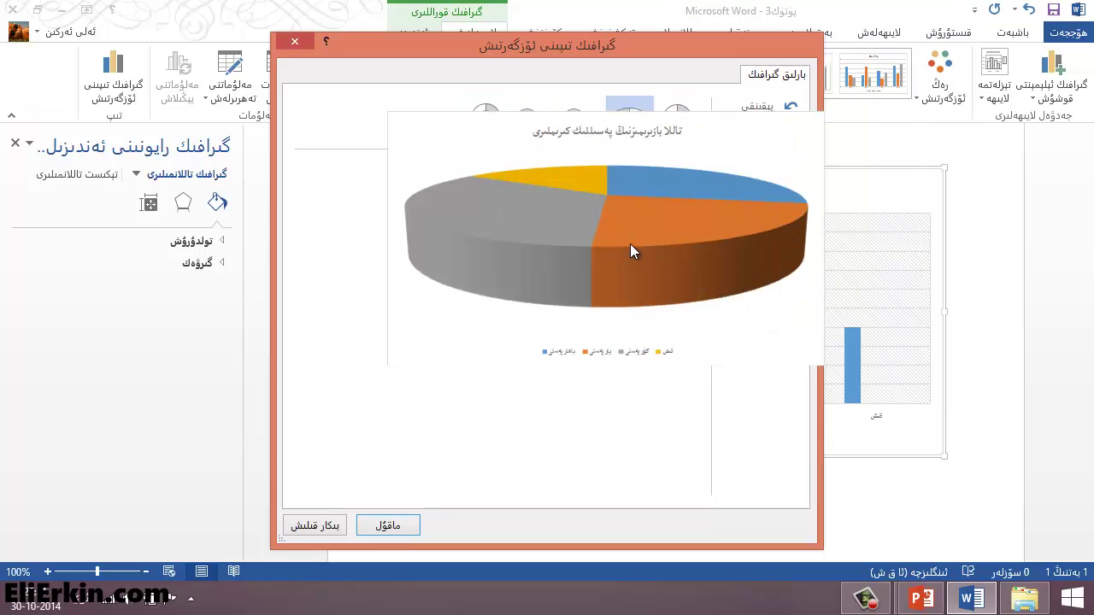
click(388, 525)
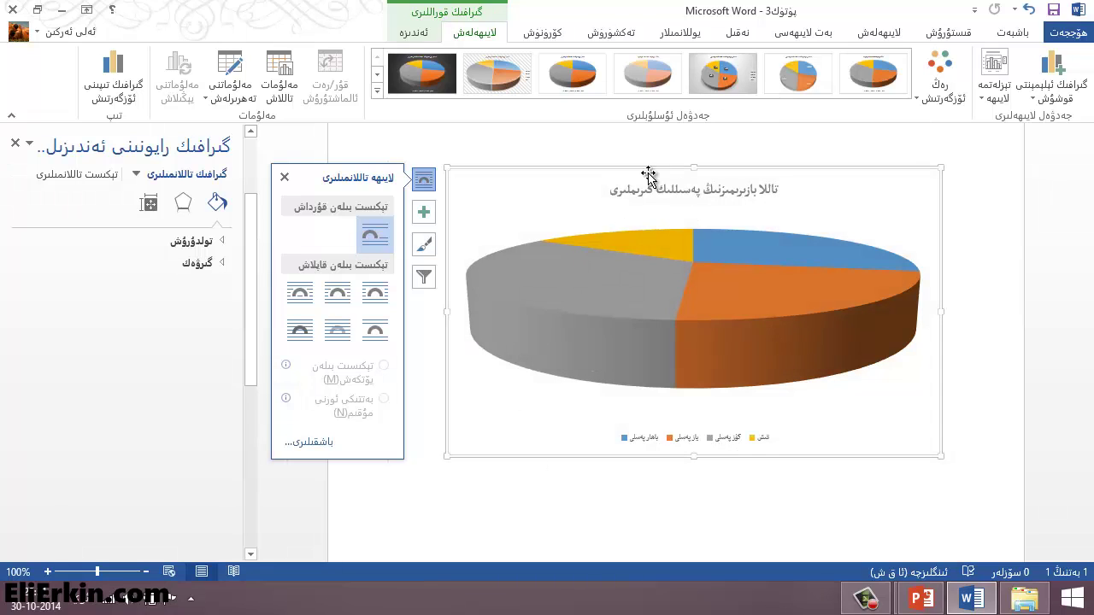
click(284, 177)
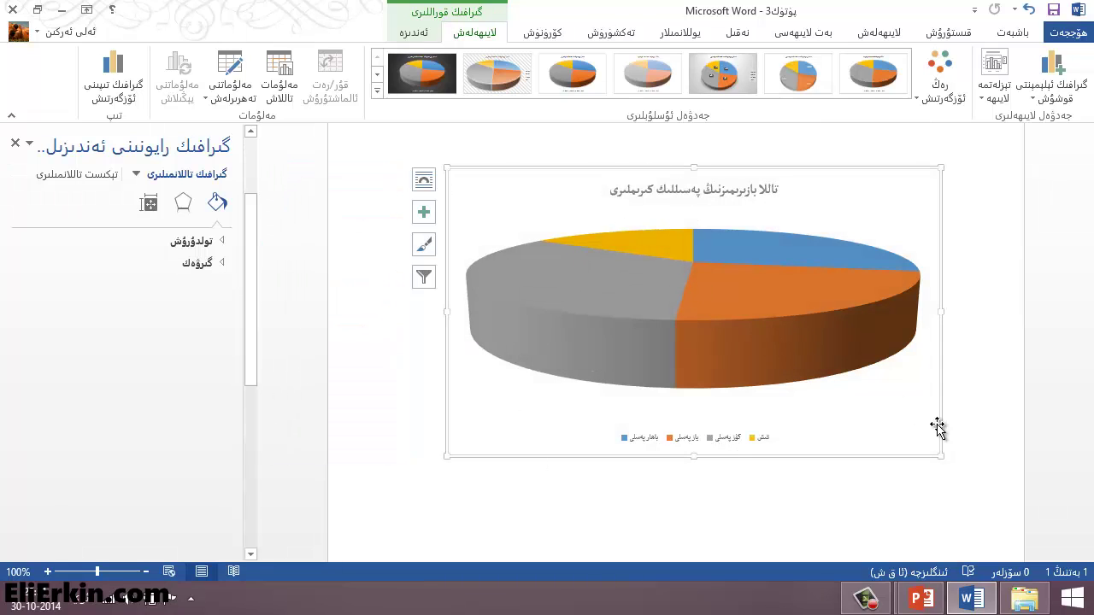
Apply the pie chart style with a grey gradient background and percentage labels in dark boxes.
click(819, 330)
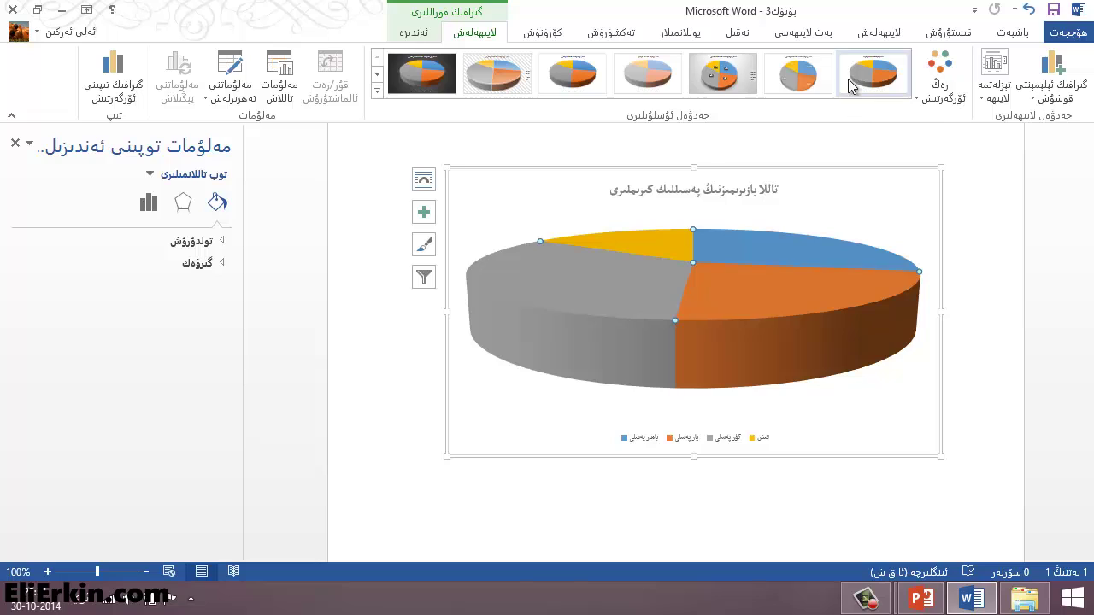
click(731, 80)
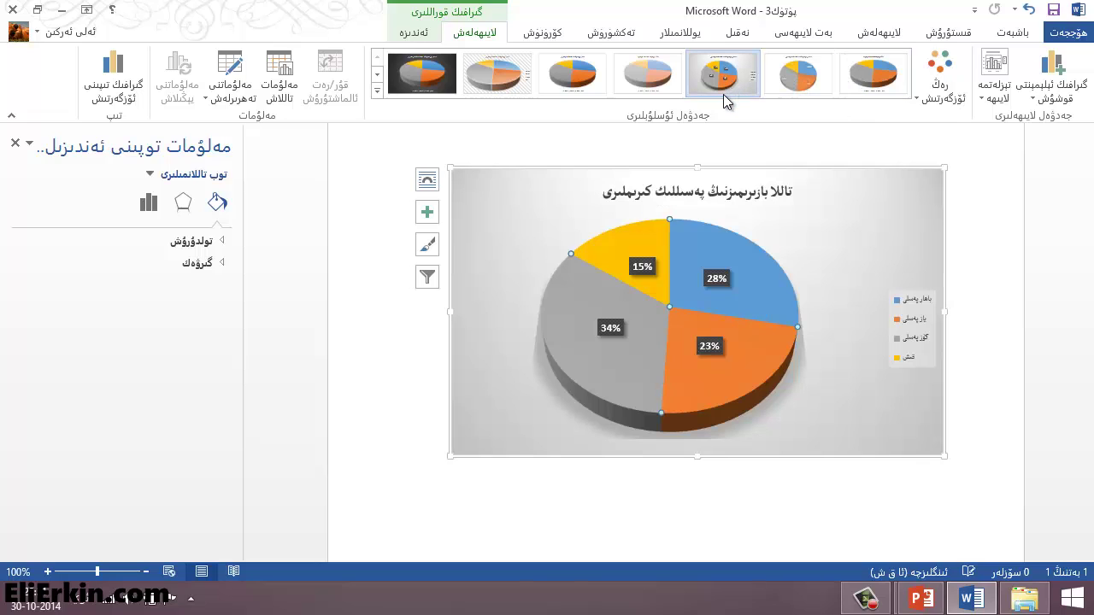
click(841, 382)
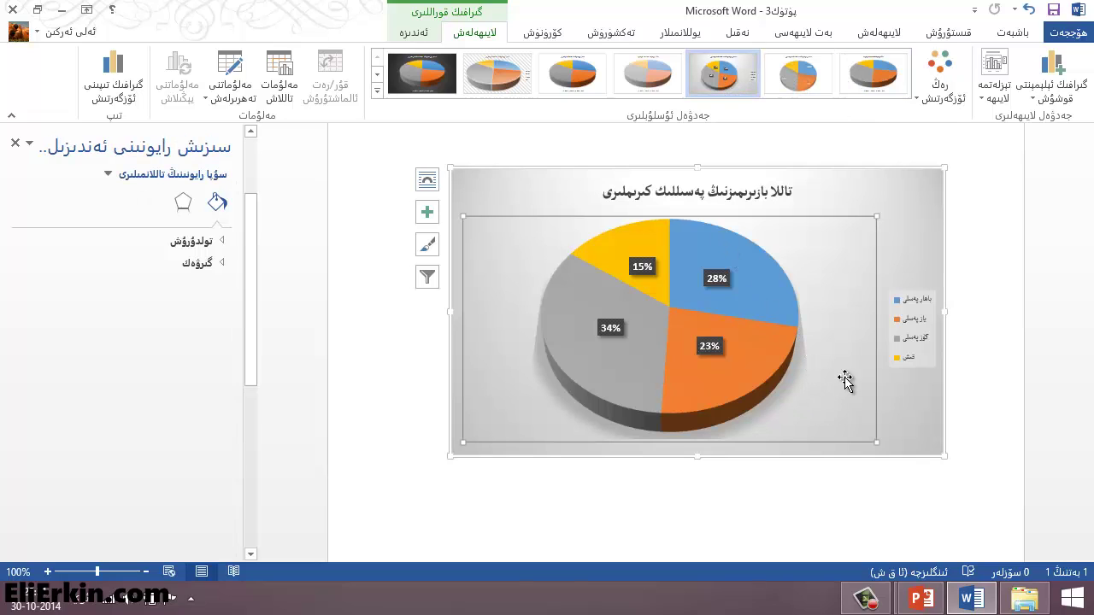
click(830, 202)
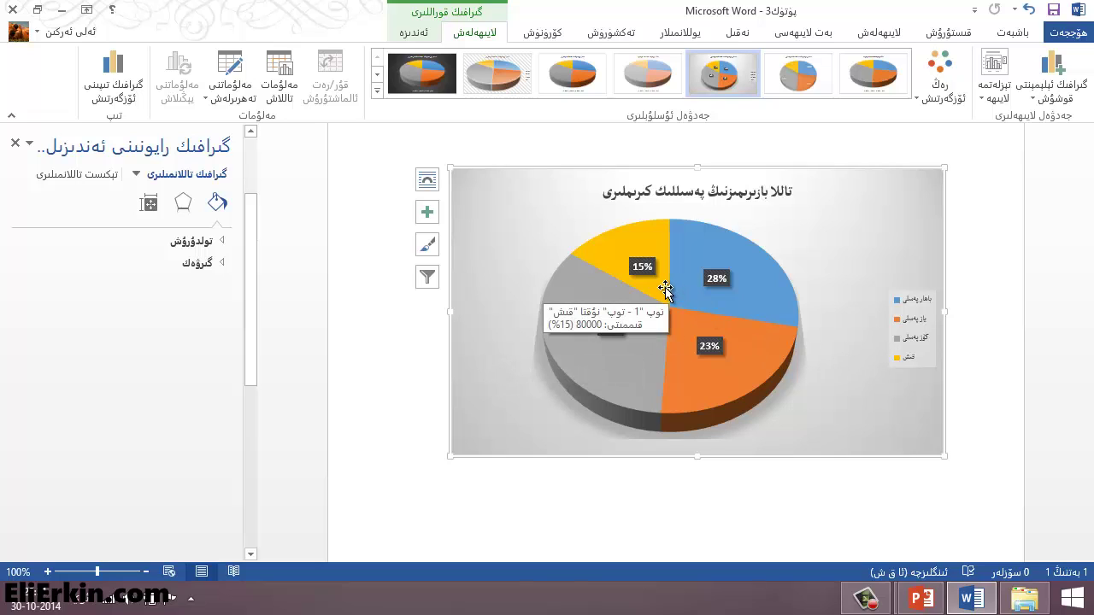
Apply the dark-background chart style to the 3-D pie and select its grey autumn slice.
click(421, 79)
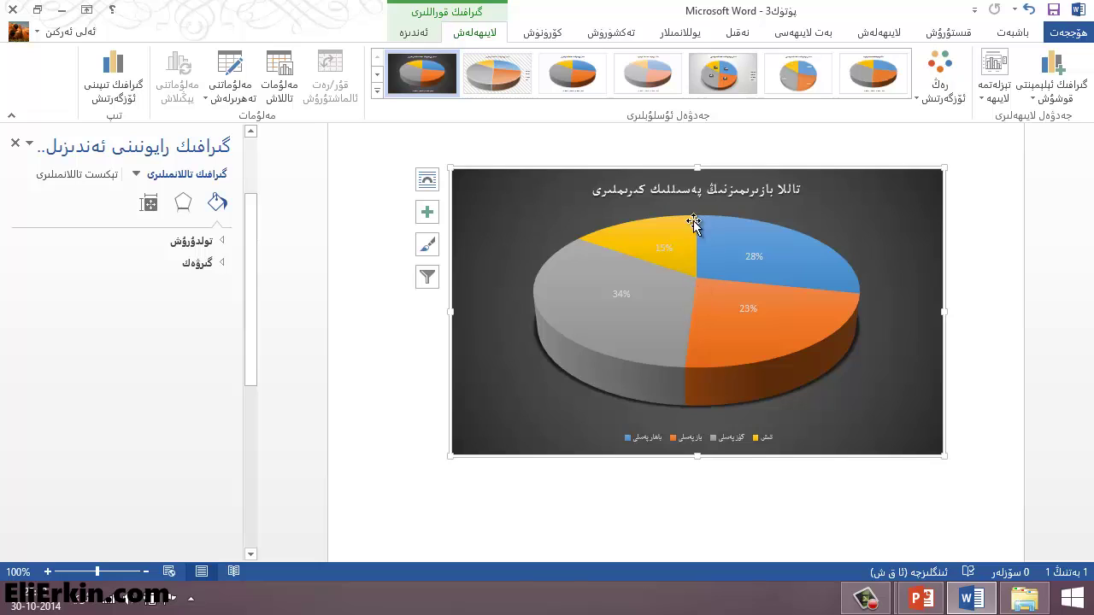
mouse_move(752, 338)
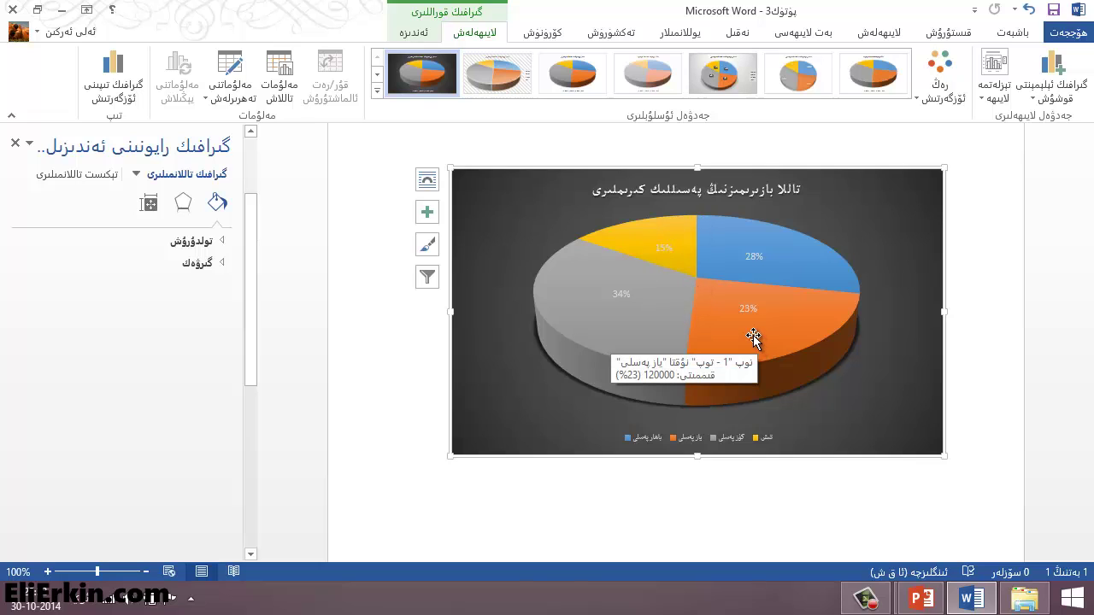
click(584, 276)
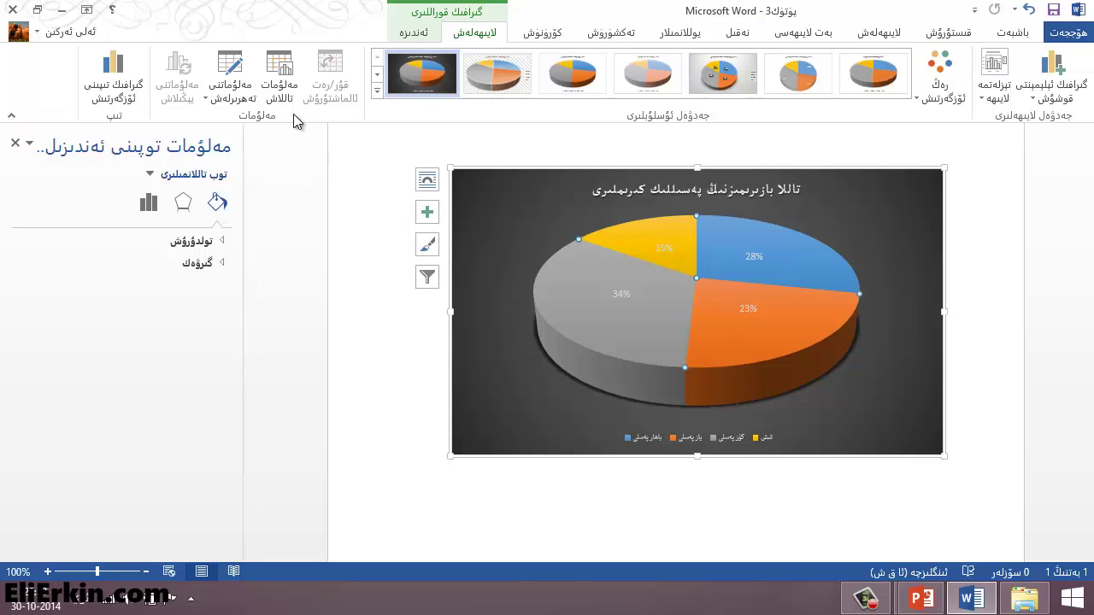
click(584, 278)
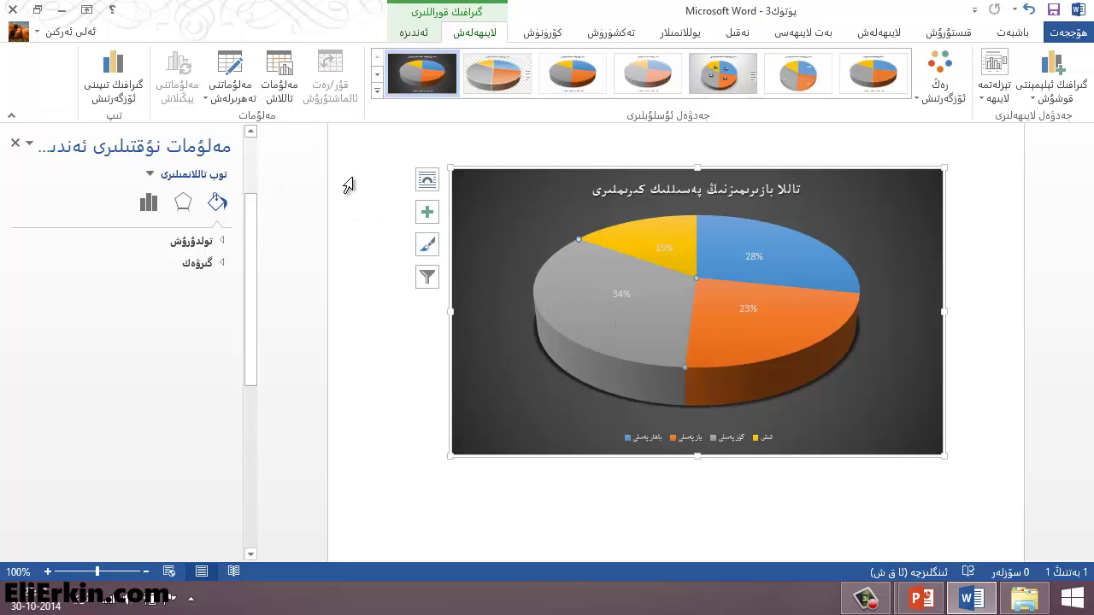
Open the chart's data sheet for editing and set the winter value in B5 to 100000.
click(207, 101)
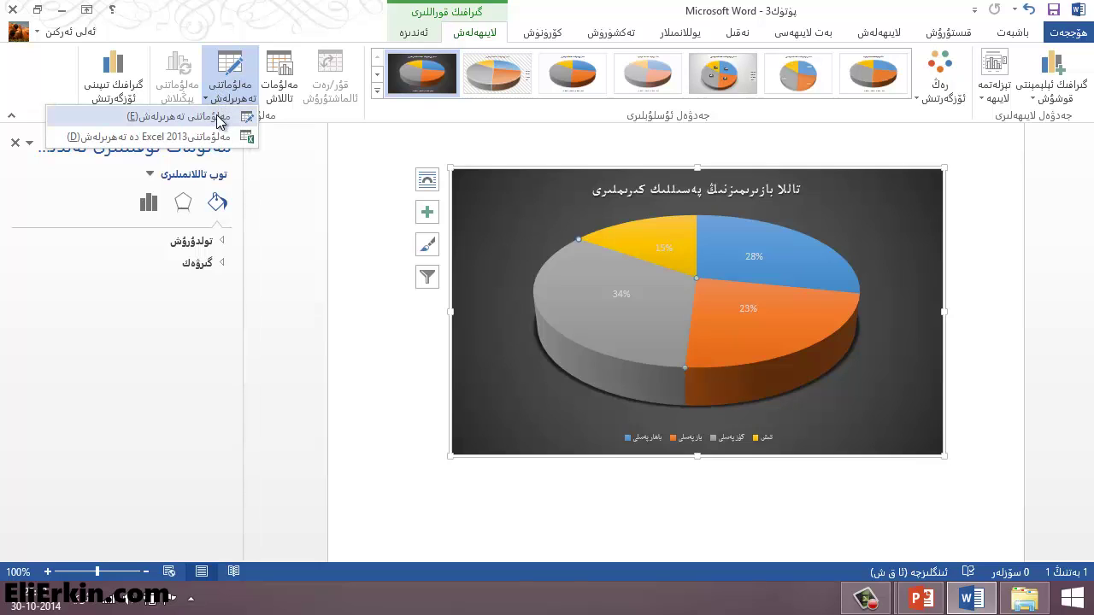
click(210, 118)
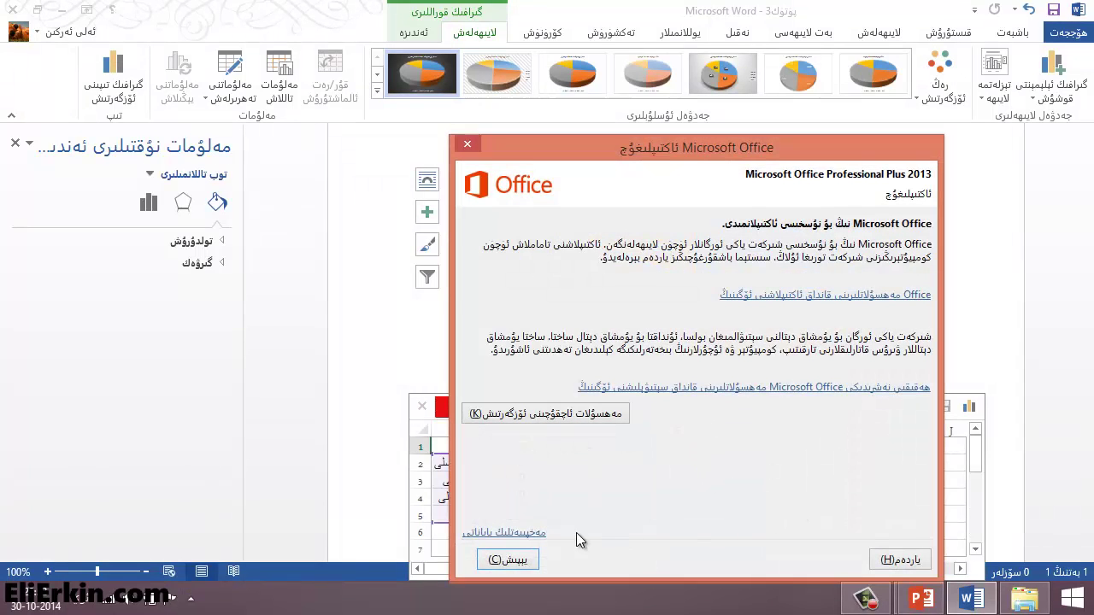
click(511, 560)
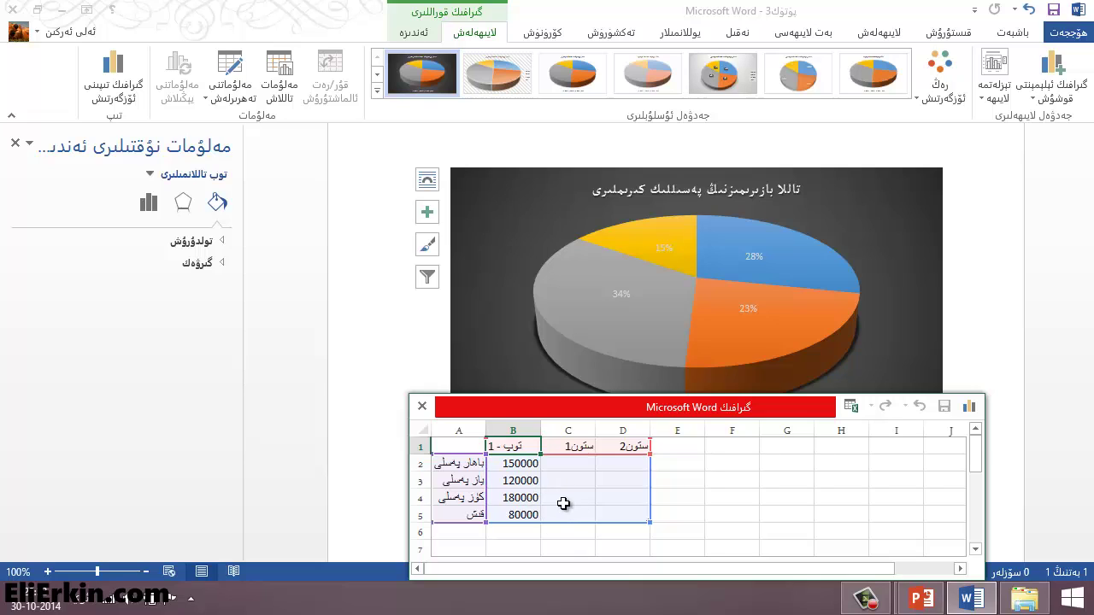
click(520, 515)
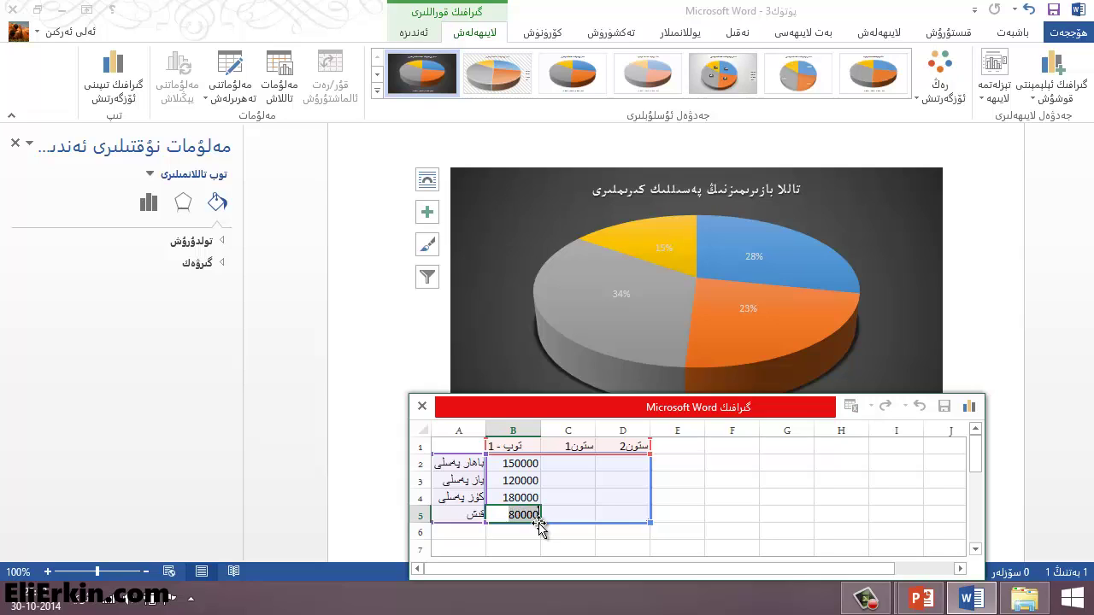
text(1)
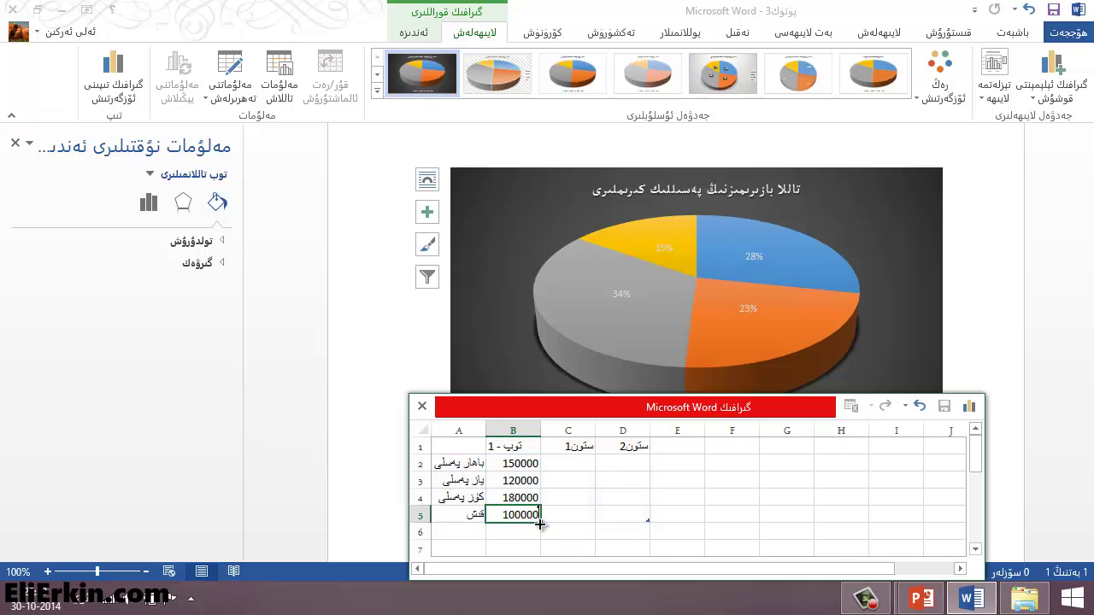
text(00000)
click(610, 480)
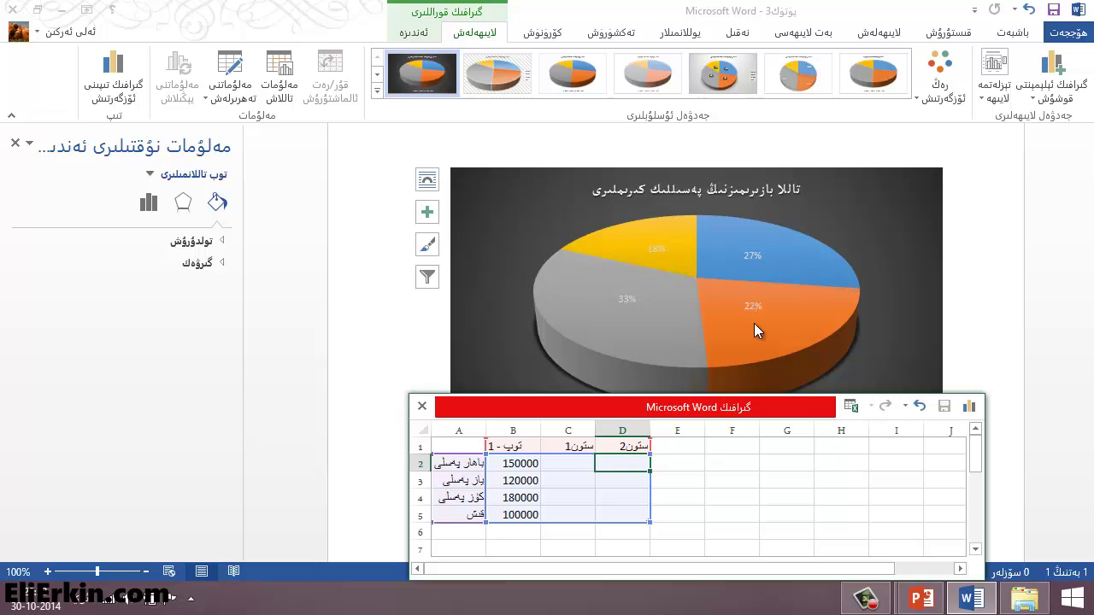
Close the chart's data sheet and select the pie's winter slice, its percentage labels and the plot area in turn.
click(753, 323)
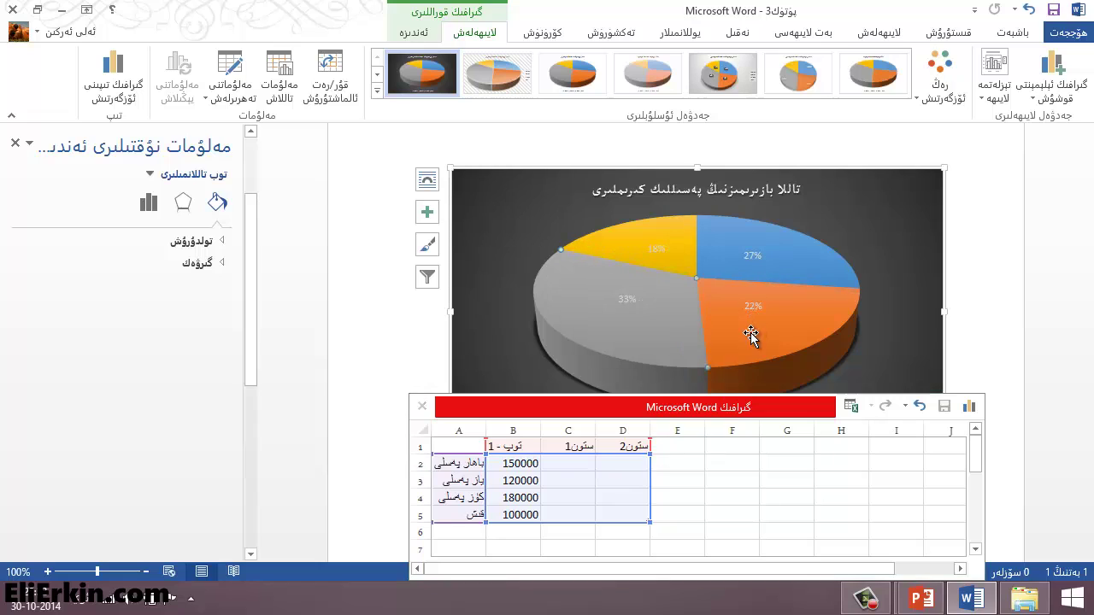
click(421, 405)
click(665, 256)
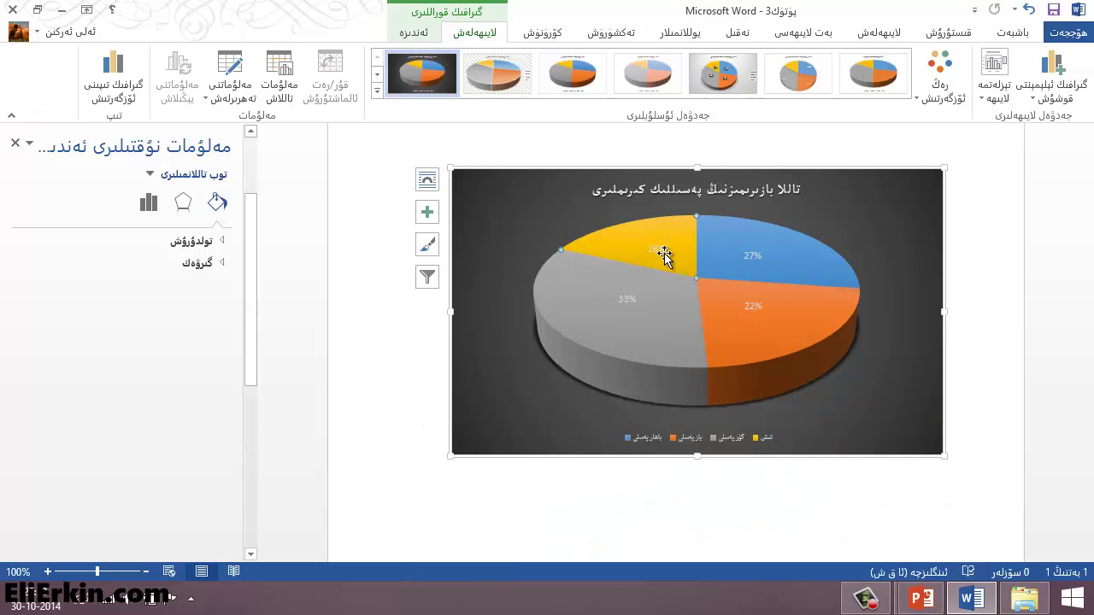
click(659, 249)
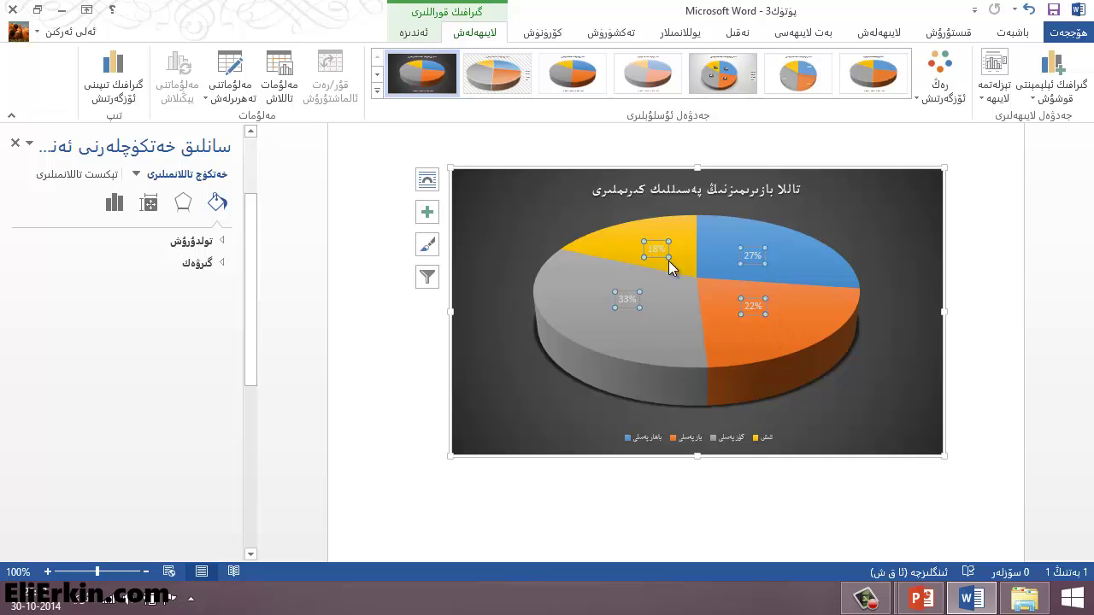
click(913, 376)
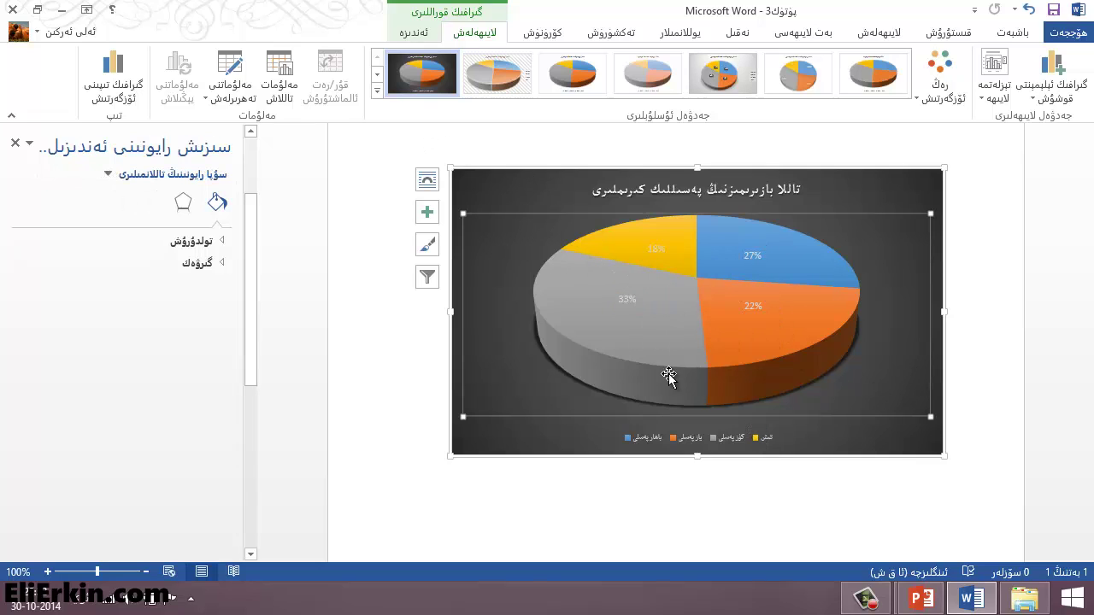
Change the chart type from 3-D pie to stacked column and select the new chart's plot area.
mouse_move(720, 325)
click(112, 86)
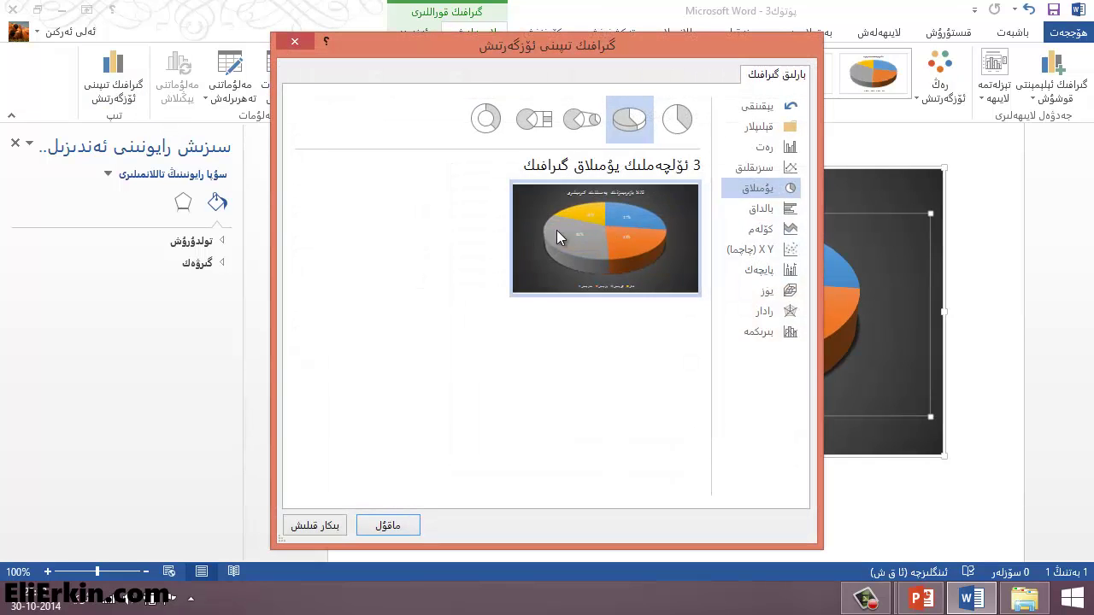
click(796, 154)
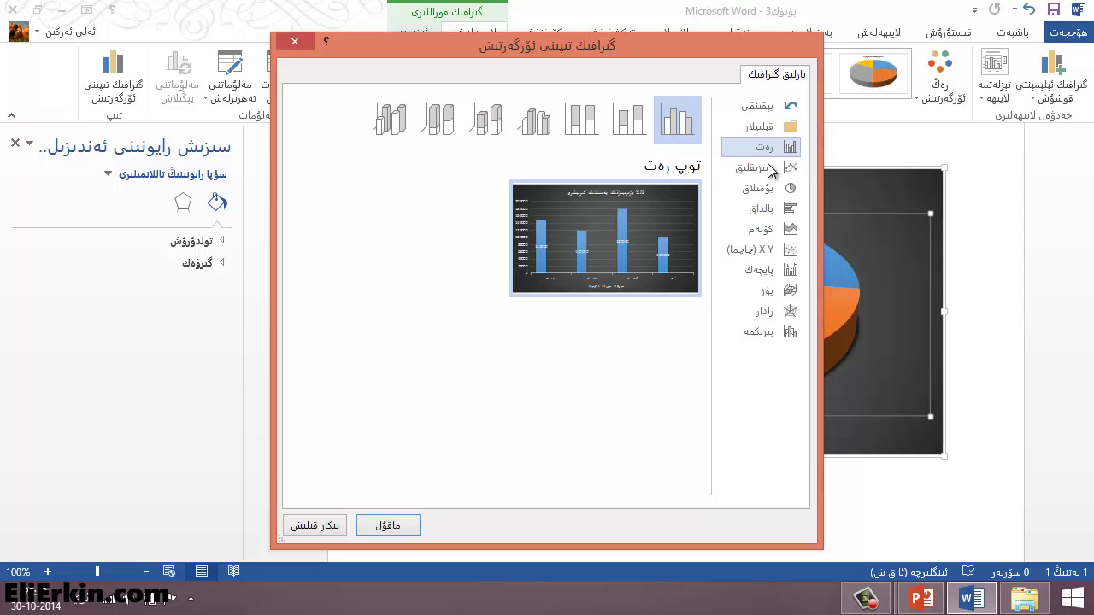
click(630, 122)
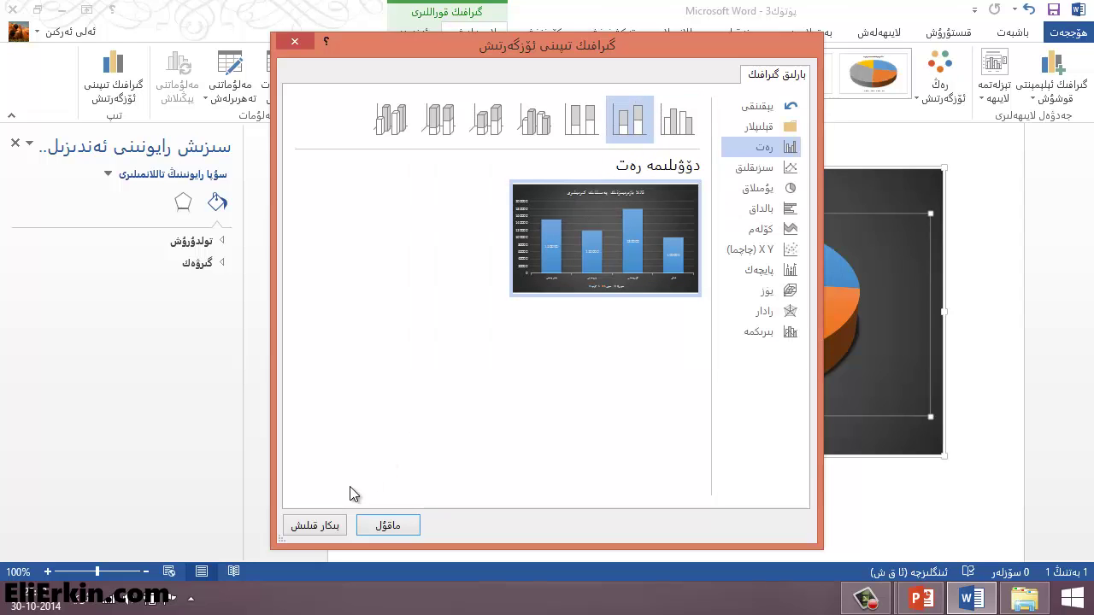
click(387, 525)
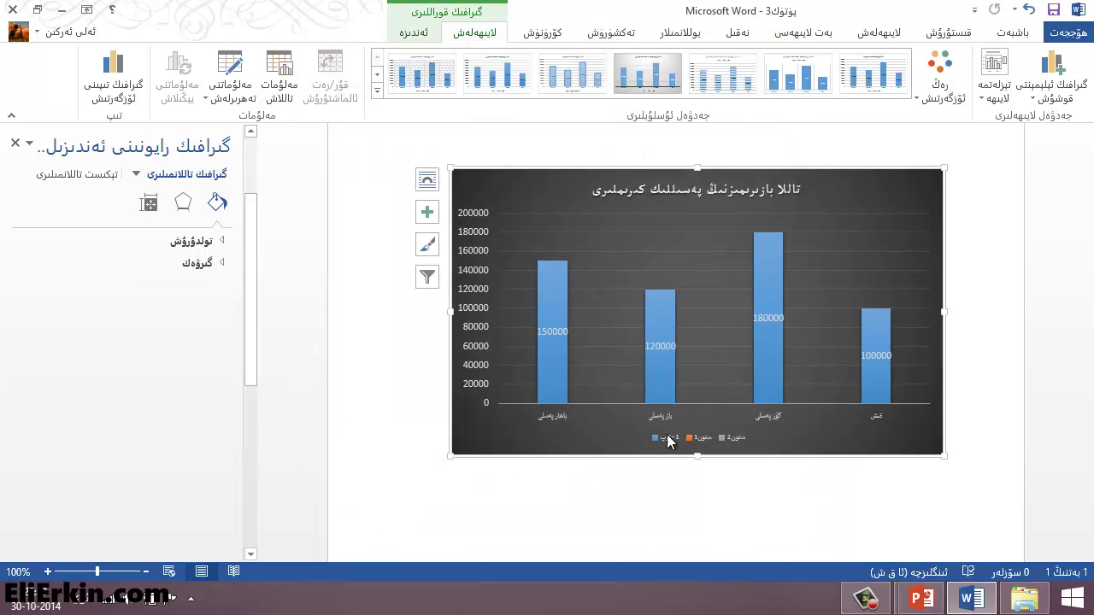
click(722, 377)
scroll(777, 418, up, 3)
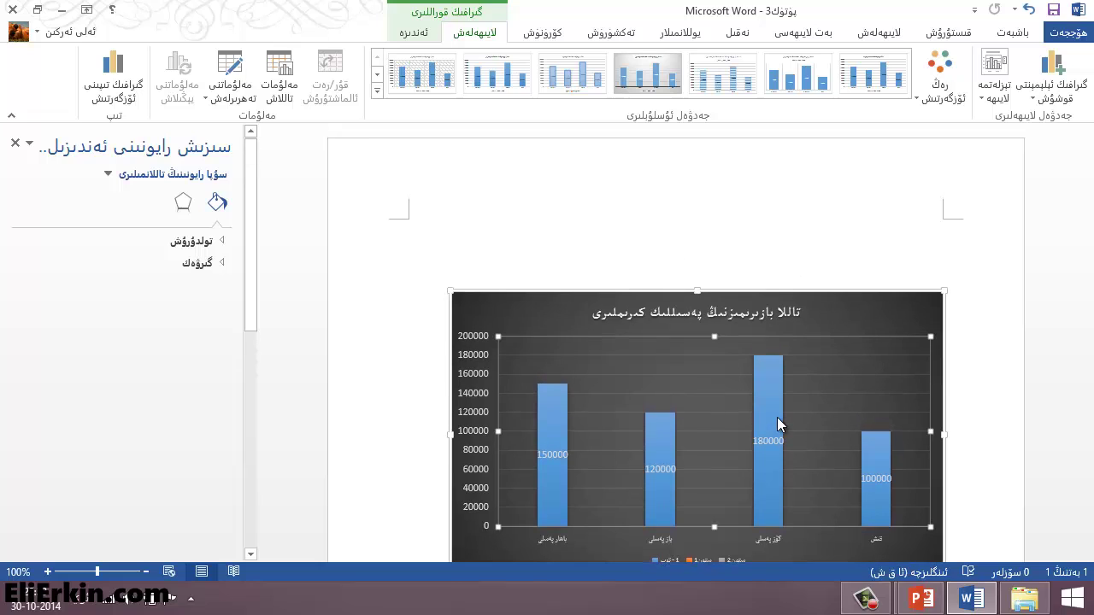
scroll(776, 418, down, 2)
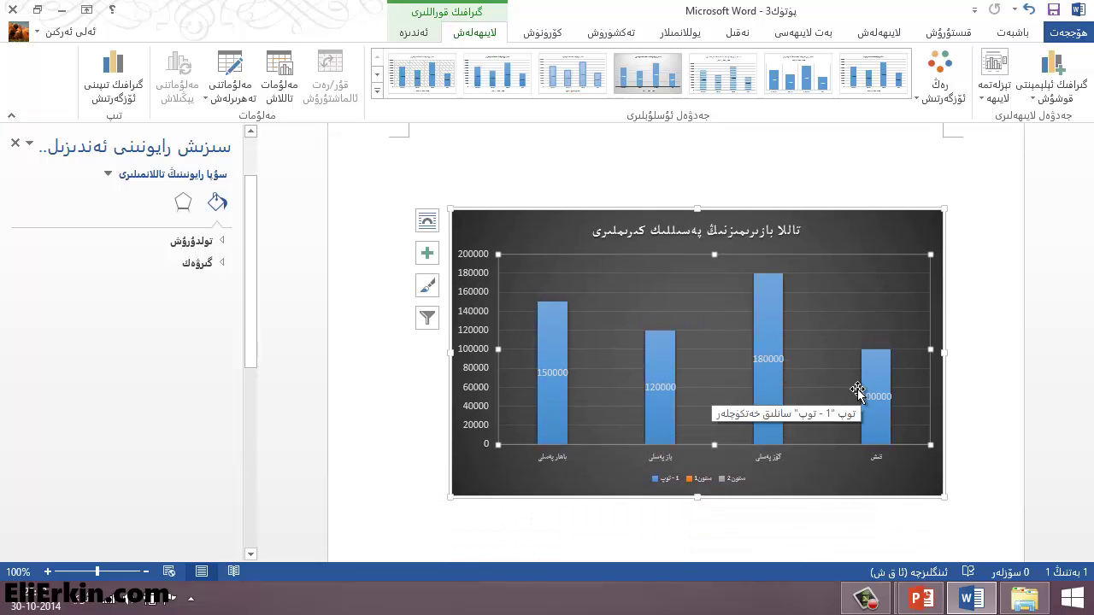